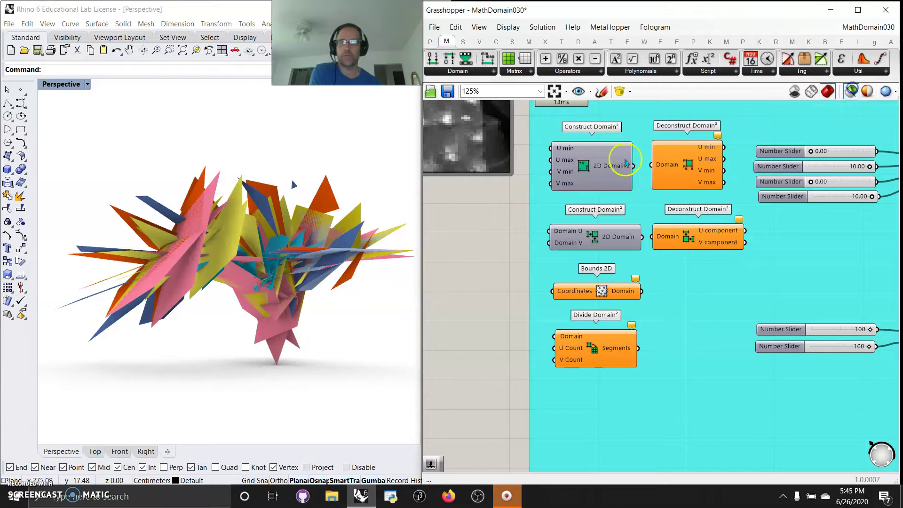
# - Ungroup the coloured group that holds the Math Domain 030/1001 components
pyautogui.click(176, 184)
pyautogui.scroll(-5, 641, 311)
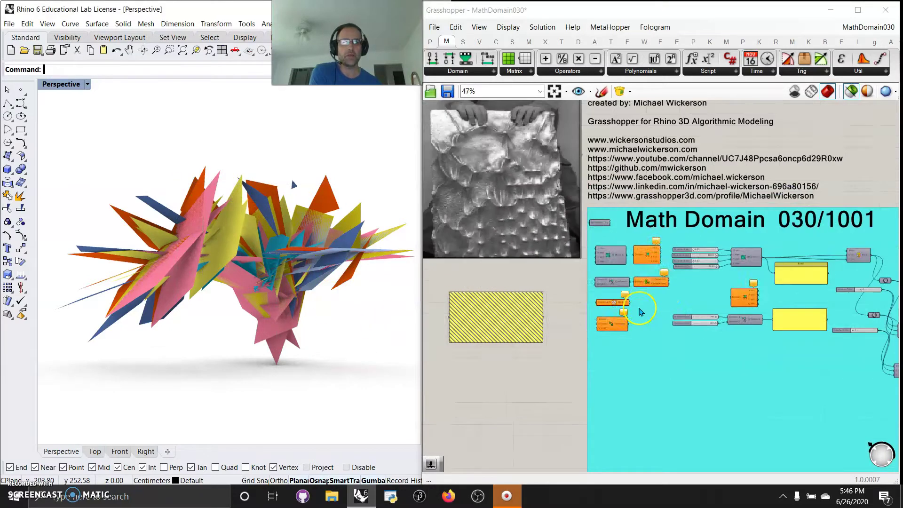
pyautogui.rightClick(657, 307)
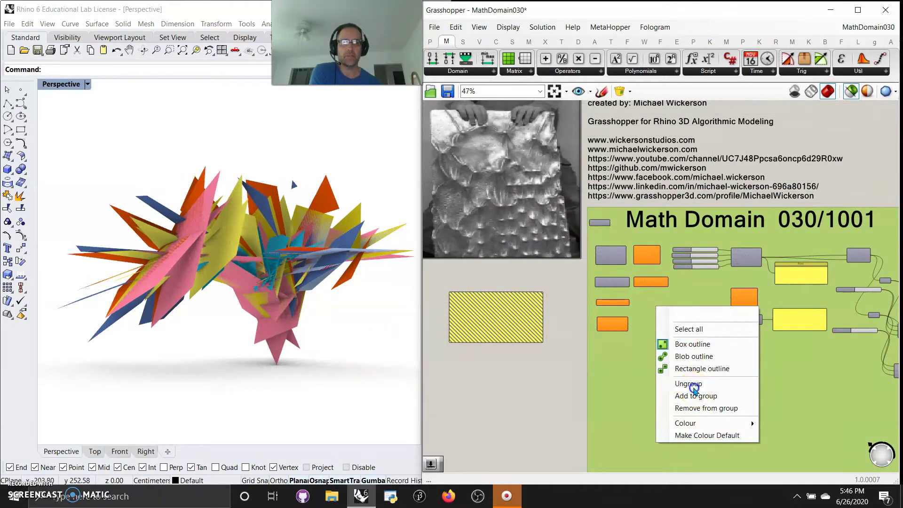
pyautogui.click(690, 384)
pyautogui.moveTo(667, 361); pyautogui.dragTo(590, 365, button='right')
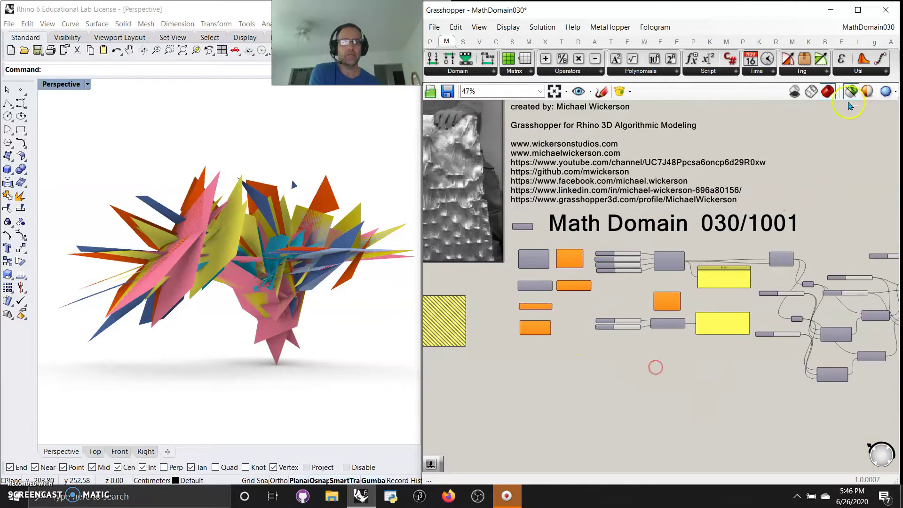
# - Enable the whole column of gradients, sliders and preview components at the far end of the definition
pyautogui.scroll(-5, 528, 359)
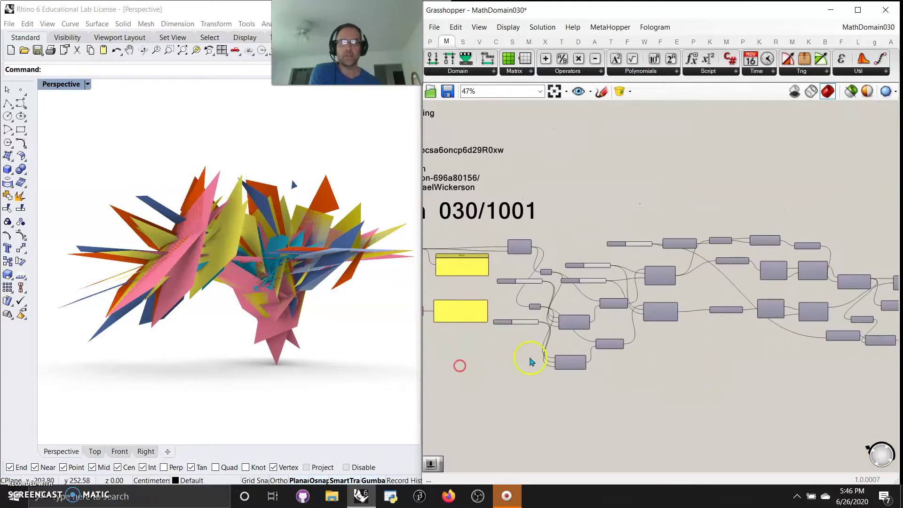
pyautogui.moveTo(672, 379); pyautogui.dragTo(615, 262)
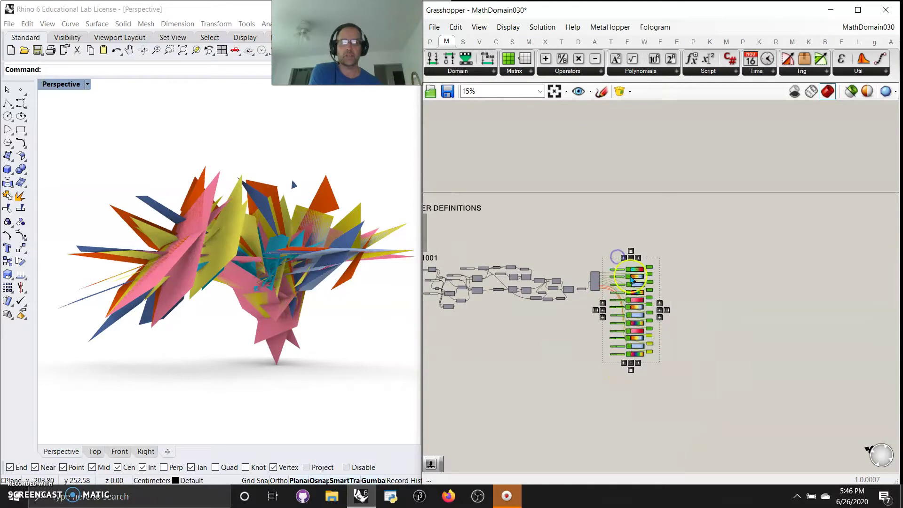
pyautogui.moveTo(659, 373); pyautogui.dragTo(591, 241)
pyautogui.rightClick(568, 236)
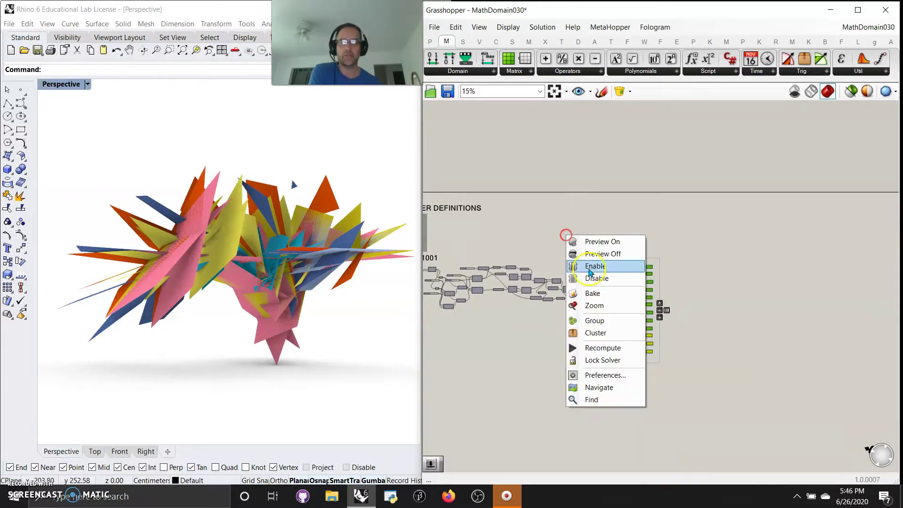
pyautogui.click(583, 264)
pyautogui.moveTo(576, 345); pyautogui.dragTo(701, 361, button='right')
# - Set the Perspective viewport to the Shaded display mode
pyautogui.click(227, 283)
pyautogui.click(62, 84)
pyautogui.click(90, 125)
pyautogui.moveTo(233, 321); pyautogui.dragTo(258, 315, button='right')
# - Restrict the Grasshopper geometry preview to selected components only
pyautogui.moveTo(546, 374); pyautogui.dragTo(480, 337, button='right')
pyautogui.click(565, 240)
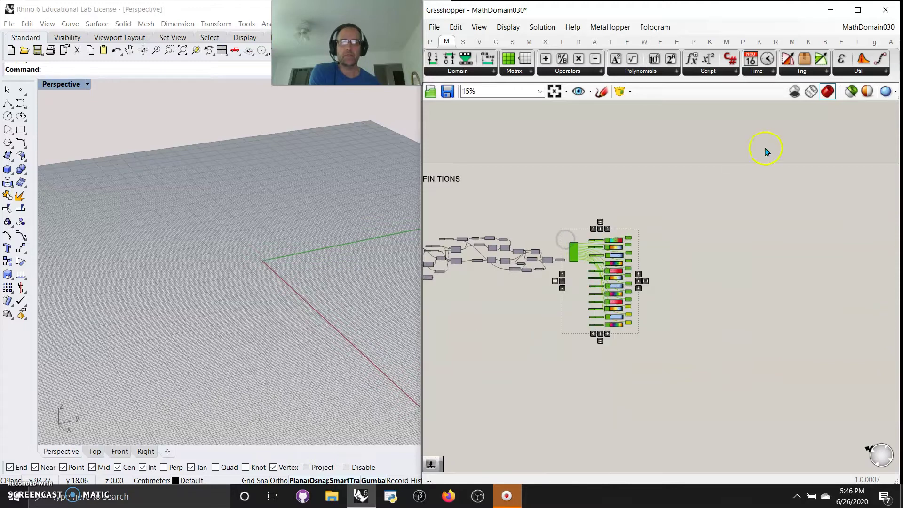
pyautogui.click(853, 93)
pyautogui.moveTo(244, 268); pyautogui.dragTo(212, 290, button='right')
# - Set the U min slider to 0.21 and the V min slider to 0.30 on the four-input Construct Domain² component
pyautogui.scroll(8, 761, 362)
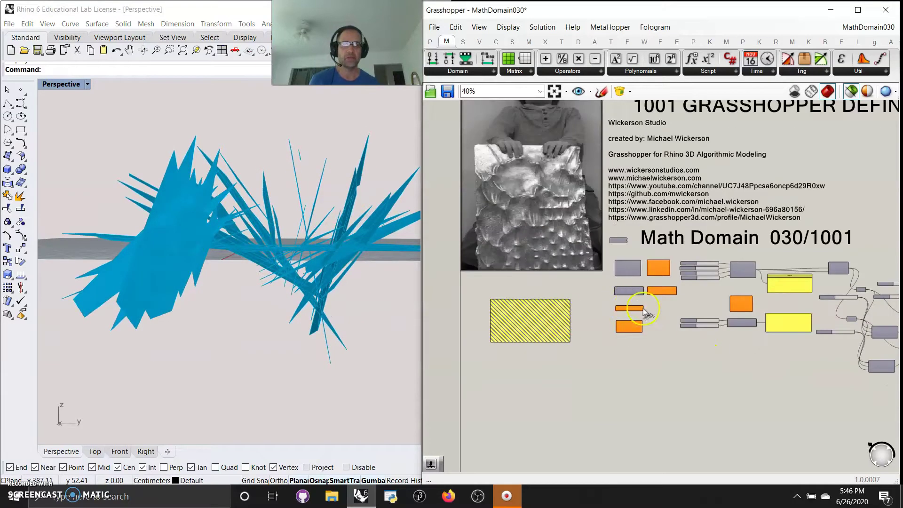
pyautogui.moveTo(713, 308); pyautogui.dragTo(593, 308, button='right')
pyautogui.scroll(5, 635, 303)
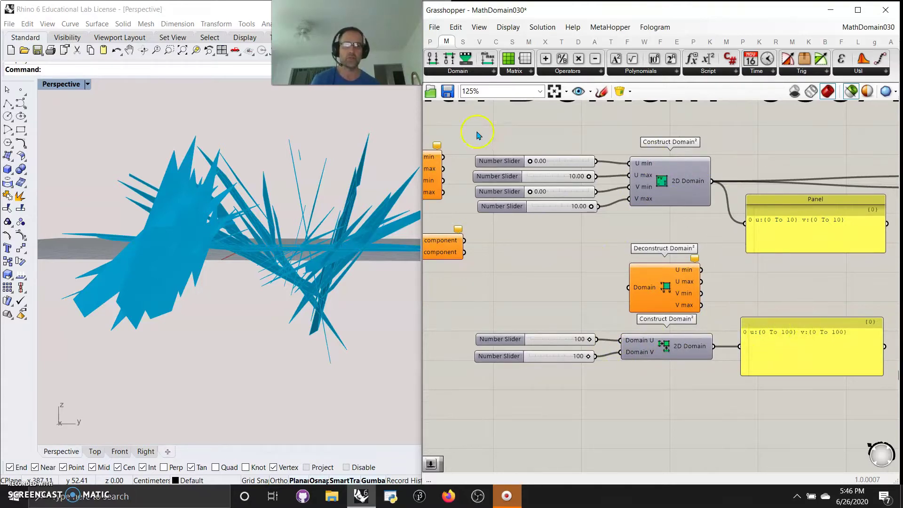
pyautogui.moveTo(530, 163); pyautogui.dragTo(543, 163)
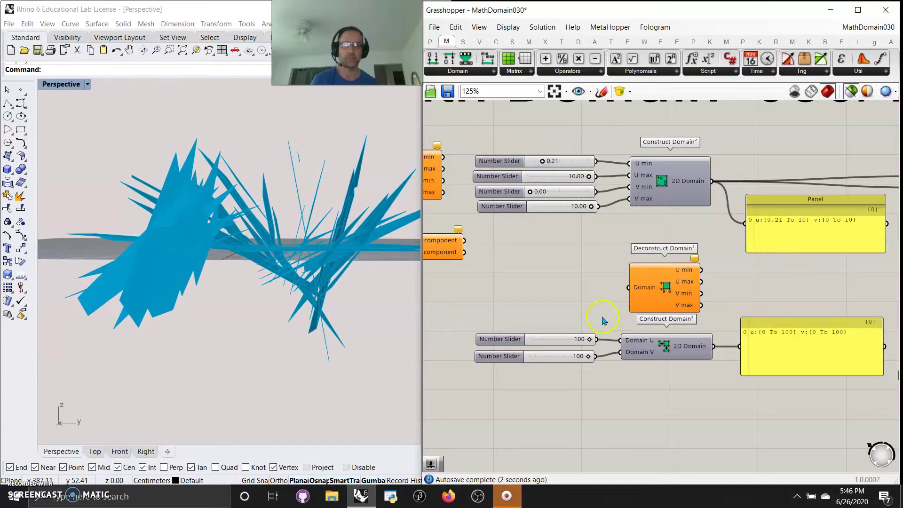
pyautogui.moveTo(536, 194); pyautogui.dragTo(548, 191)
pyautogui.moveTo(264, 287); pyautogui.dragTo(245, 266, button='right')
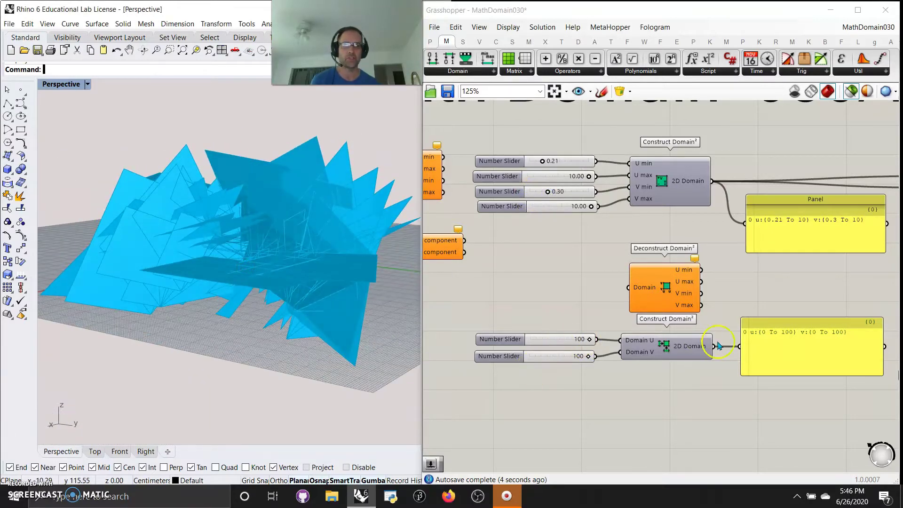
pyautogui.moveTo(590, 339)
pyautogui.mouseDown()
pyautogui.moveTo(578, 340)
pyautogui.moveTo(595, 342)
pyautogui.mouseUp()
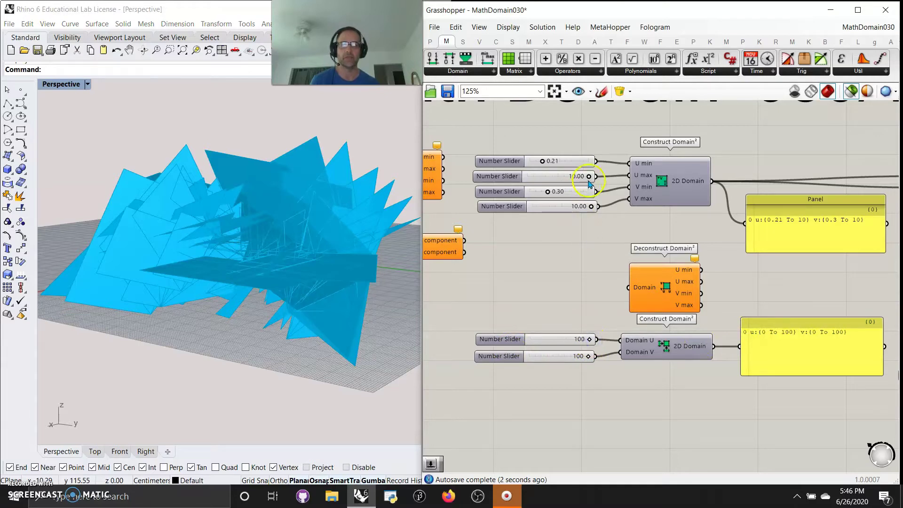
pyautogui.moveTo(589, 176); pyautogui.dragTo(601, 191)
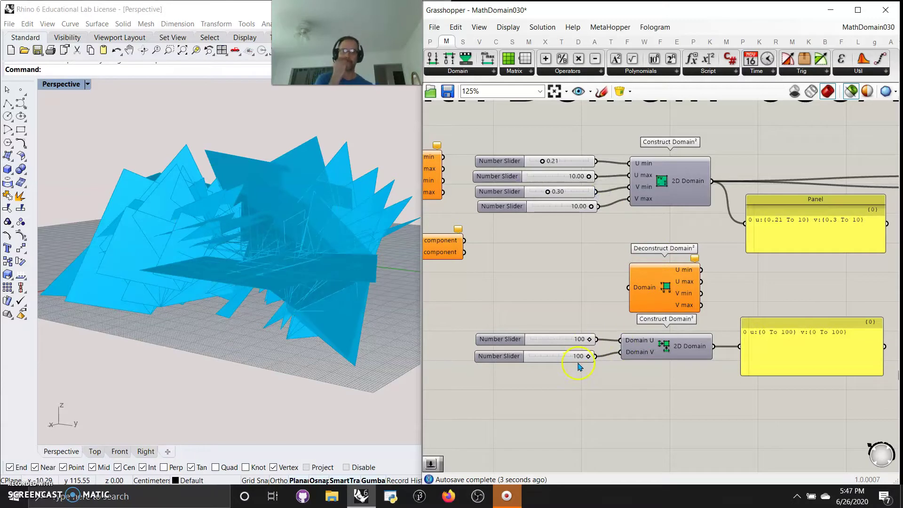
# - Nudge the Deconstruct Domain² component that sits between the two wired Construct Domain² components
pyautogui.moveTo(753, 294); pyautogui.dragTo(655, 313, button='right')
pyautogui.click(537, 311)
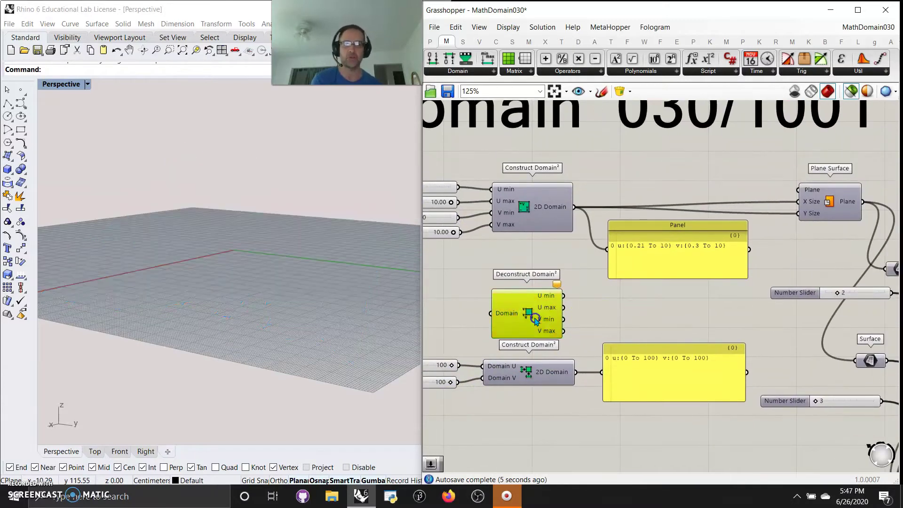
pyautogui.moveTo(543, 312); pyautogui.dragTo(539, 320)
# - Add a Jump linking the area below the wired Construct Domain² to the gap among the unwired sample domain components
pyautogui.moveTo(419, 283); pyautogui.dragTo(552, 315, button='right')
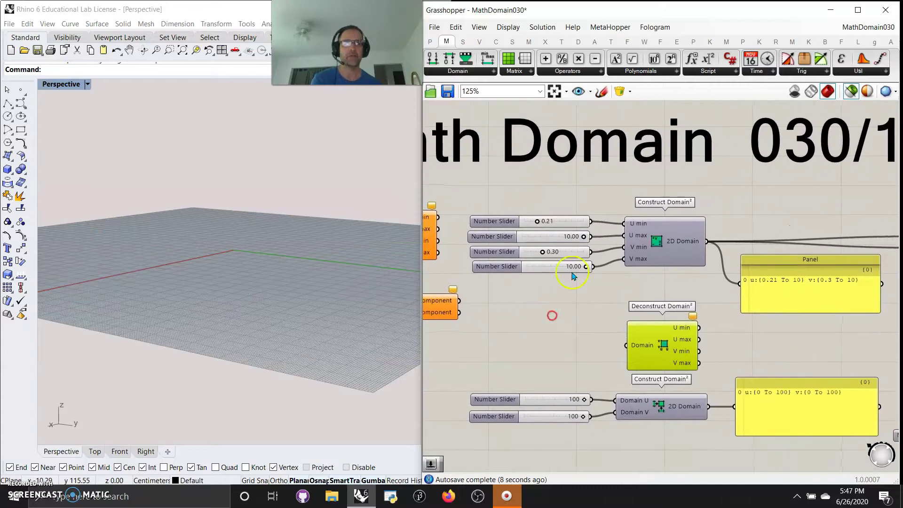
pyautogui.click(432, 43)
pyautogui.click(825, 71)
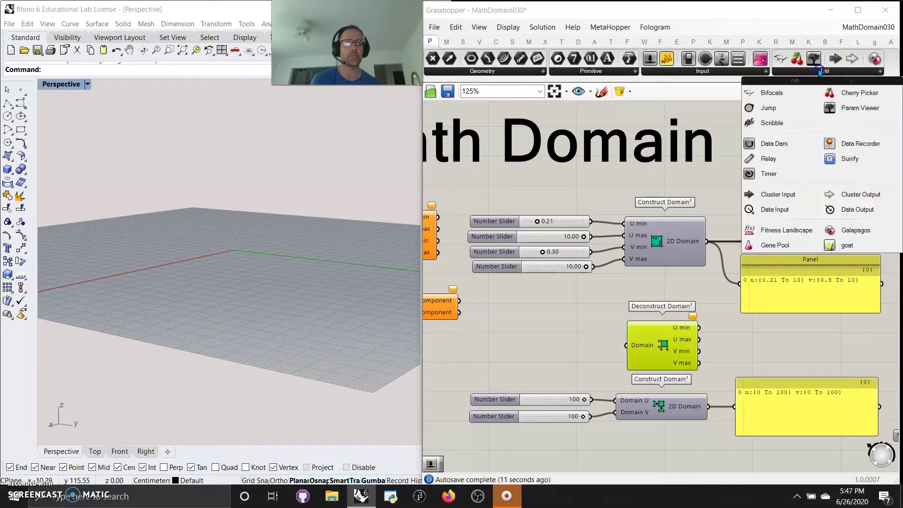
pyautogui.click(765, 108)
pyautogui.click(667, 281)
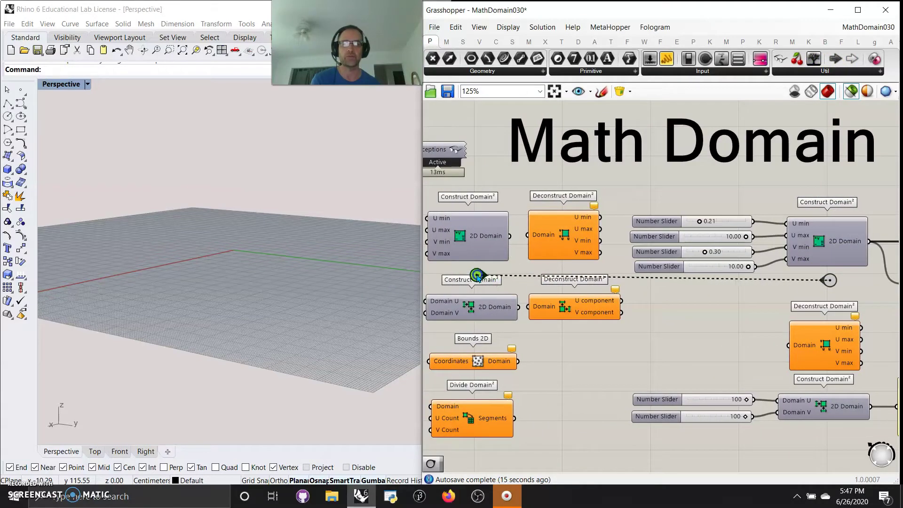
pyautogui.click(518, 274)
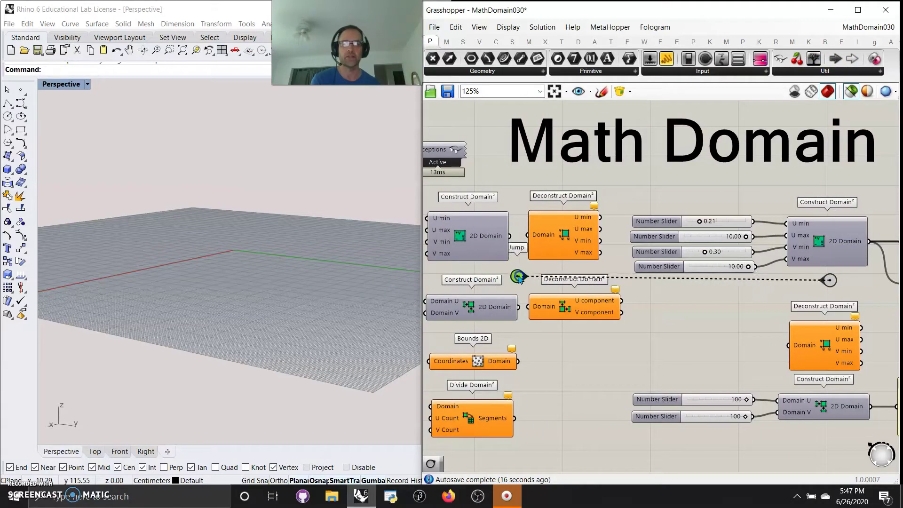
pyautogui.click(595, 369)
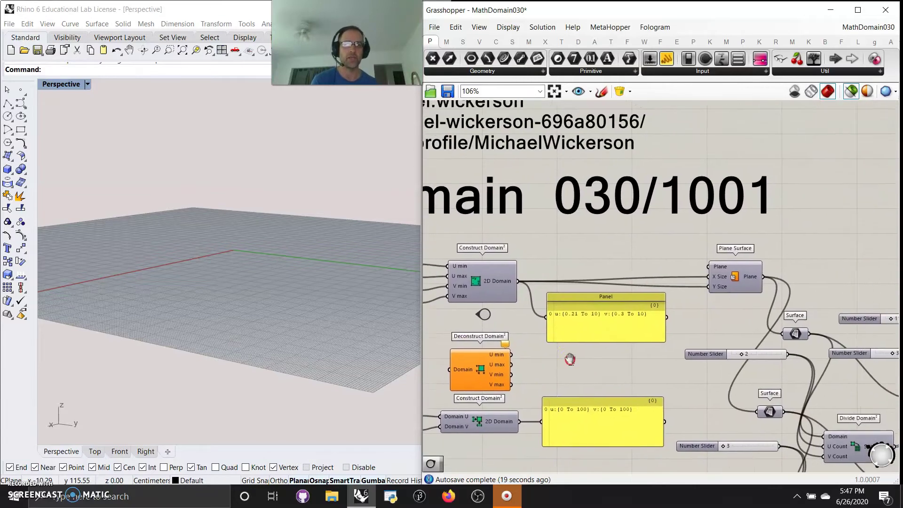
# - Inspect the Construct Domain² component and preview the Plane Surface it sizes in the Perspective viewport
pyautogui.scroll(1, 567, 359)
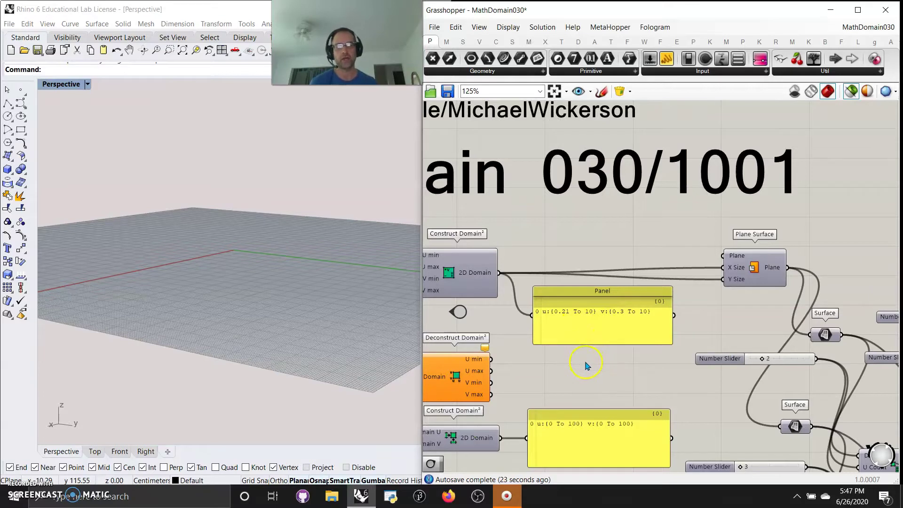
pyautogui.moveTo(600, 374); pyautogui.dragTo(570, 375, button='right')
pyautogui.click(431, 279)
pyautogui.click(719, 294)
pyautogui.moveTo(720, 296); pyautogui.dragTo(675, 297, button='right')
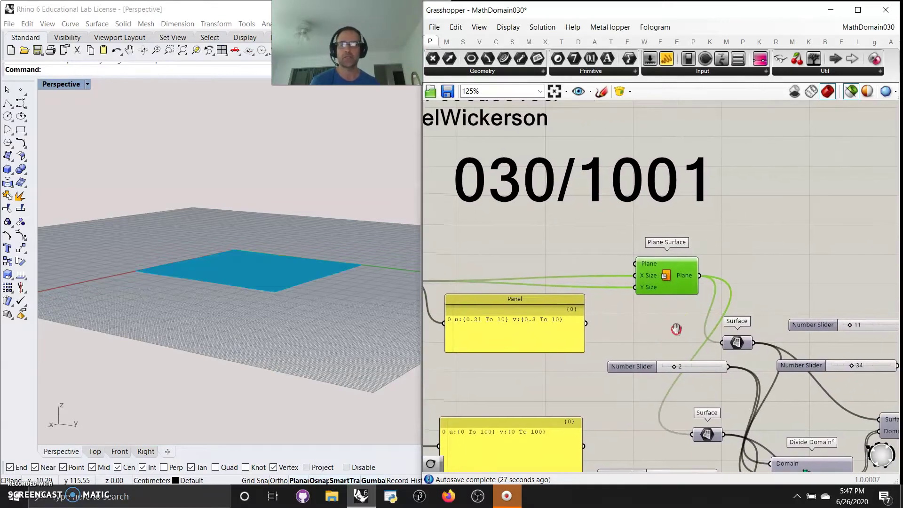
pyautogui.moveTo(250, 262); pyautogui.dragTo(381, 320, button='right')
# - Inspect the upper Surface parameter and the upper Divide Domain² component that it feeds
pyautogui.moveTo(651, 356); pyautogui.dragTo(510, 288, button='right')
pyautogui.click(597, 277)
pyautogui.moveTo(627, 315); pyautogui.dragTo(584, 235, button='right')
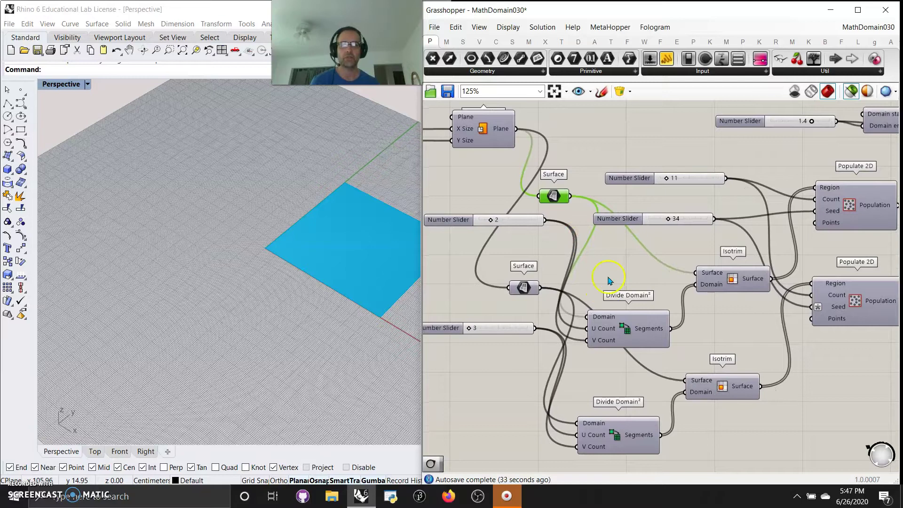
pyautogui.click(616, 330)
pyautogui.moveTo(626, 332); pyautogui.dragTo(589, 342, button='right')
# - Preview the upper Isotrim component's surface segments in the Perspective viewport
pyautogui.click(692, 288)
pyautogui.moveTo(363, 261); pyautogui.dragTo(352, 254, button='right')
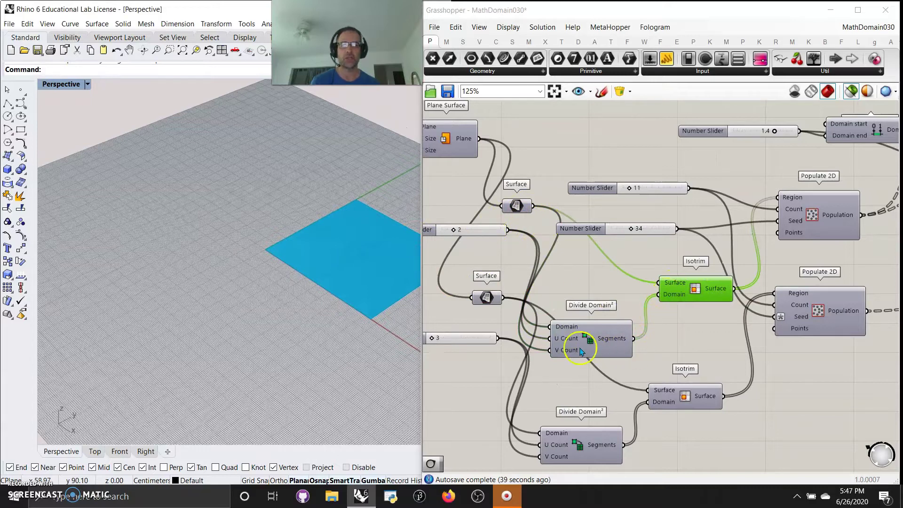
pyautogui.moveTo(487, 257); pyautogui.dragTo(503, 257, button='right')
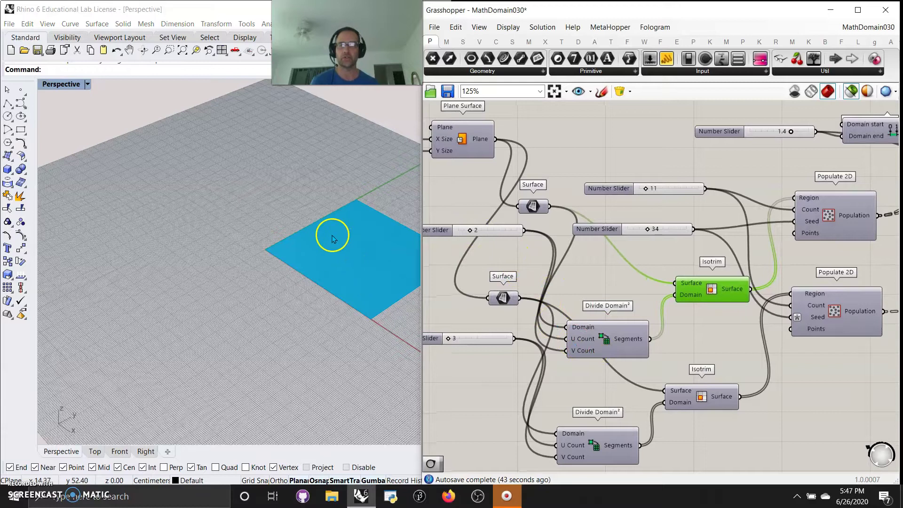
pyautogui.scroll(-3, 124, 243)
pyautogui.moveTo(262, 269); pyautogui.dragTo(274, 263, button='right')
# - Preview the points of both Populate 2D components and set their shared seed slider to 72
pyautogui.moveTo(833, 293); pyautogui.dragTo(735, 319, button='right')
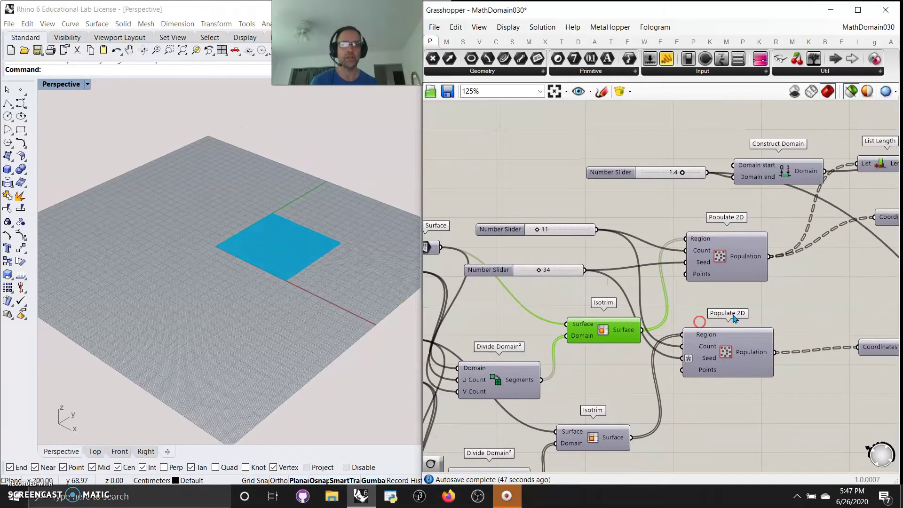
pyautogui.click(723, 266)
pyautogui.click(722, 350)
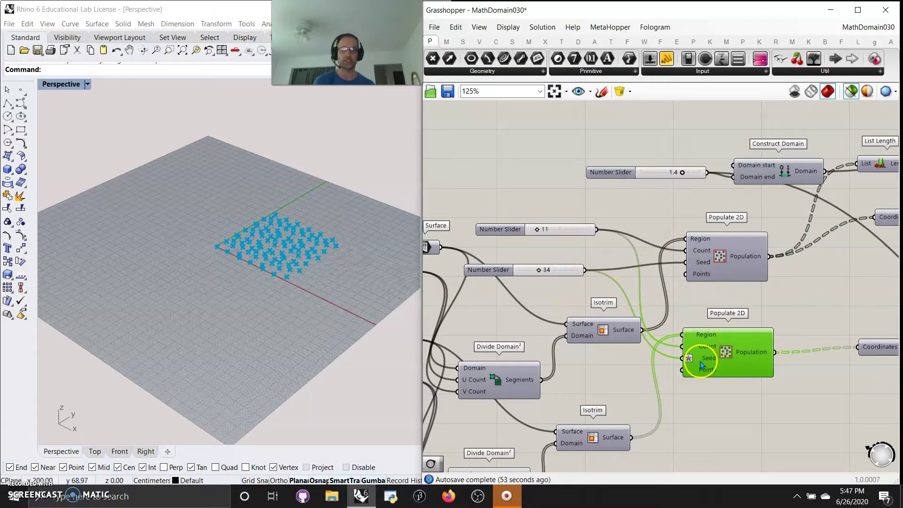
pyautogui.moveTo(541, 272); pyautogui.dragTo(563, 274)
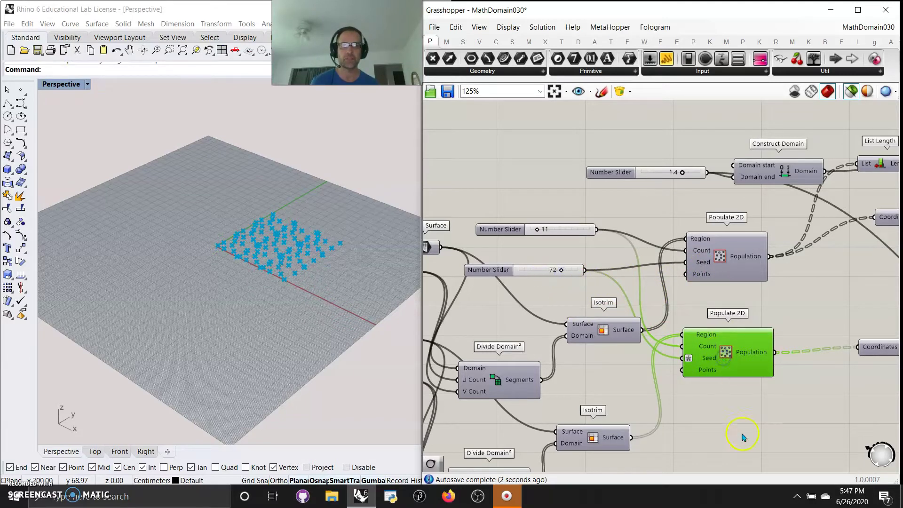
# - Set the shared Populate 2D count slider to 8 while previewing the lower Populate 2D points
pyautogui.keyDown('shift'); pyautogui.click(700, 244); pyautogui.keyUp('shift')
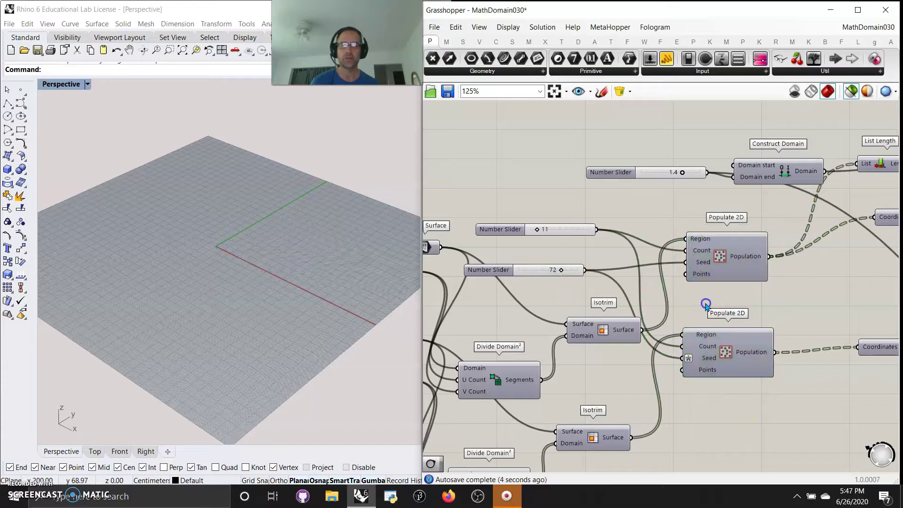
pyautogui.click(723, 359)
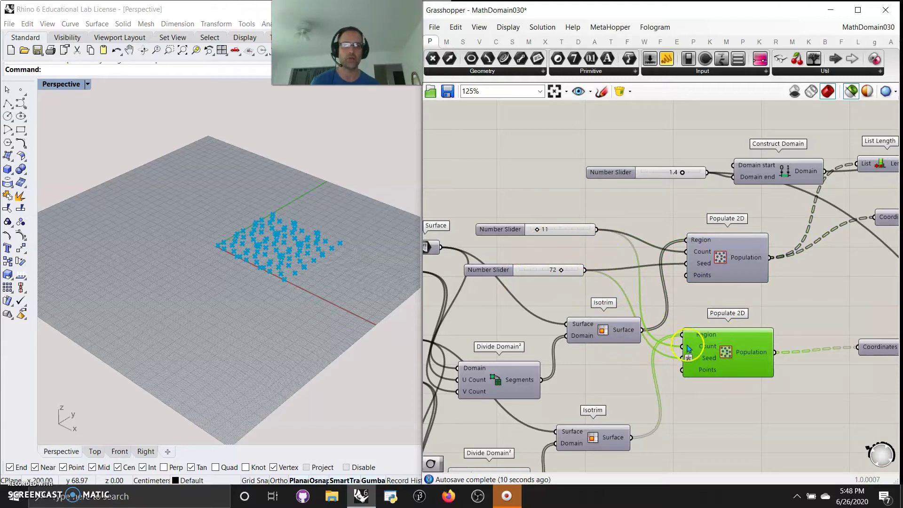
pyautogui.moveTo(541, 231)
pyautogui.mouseDown()
pyautogui.moveTo(550, 231)
pyautogui.moveTo(535, 234)
pyautogui.mouseUp()
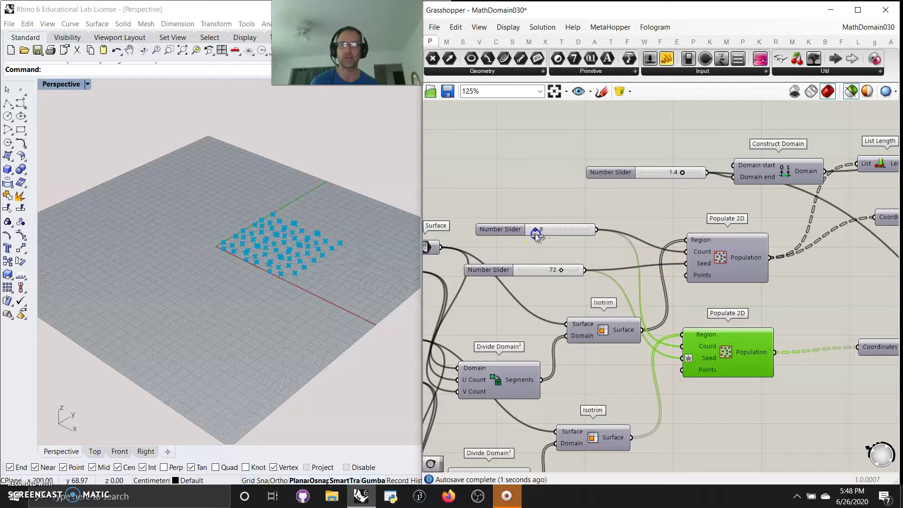
# - Move the Construct Domain component slightly down and to the right, between the upper Populate 2D and List Length
pyautogui.moveTo(645, 218); pyautogui.dragTo(512, 224, button='right')
pyautogui.moveTo(702, 300); pyautogui.dragTo(628, 352, button='right')
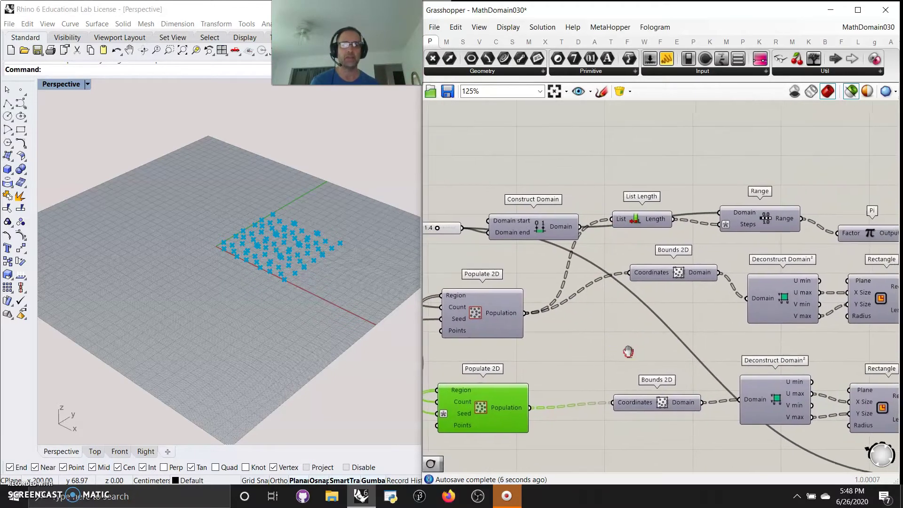
pyautogui.moveTo(555, 236); pyautogui.dragTo(566, 254)
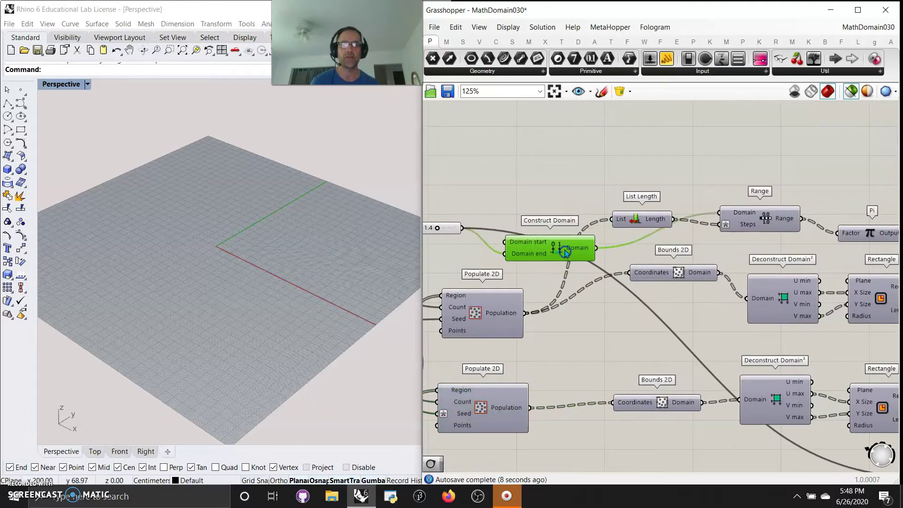
# - Examine the upper Deconstruct Domain² component and its connections between Bounds 2D and Rectangle
pyautogui.moveTo(736, 253); pyautogui.dragTo(644, 207, button='right')
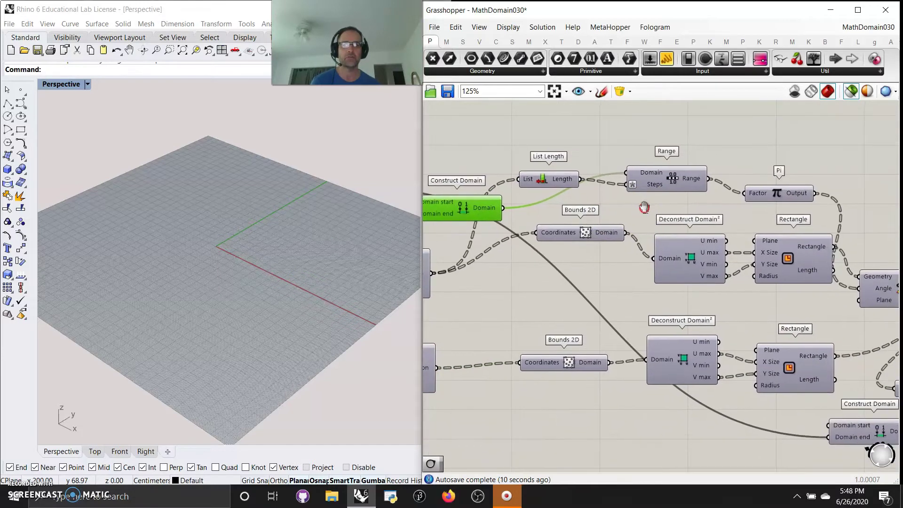
pyautogui.moveTo(846, 245); pyautogui.dragTo(825, 222, button='right')
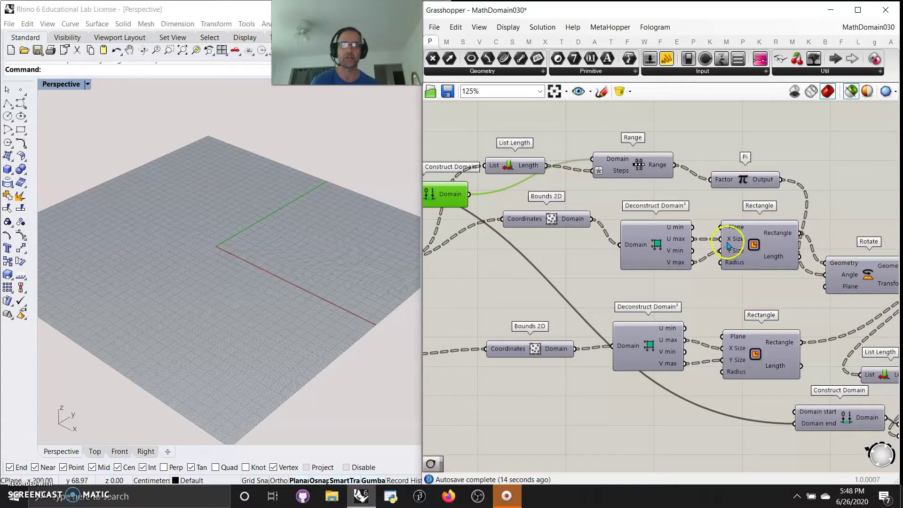
pyautogui.click(656, 250)
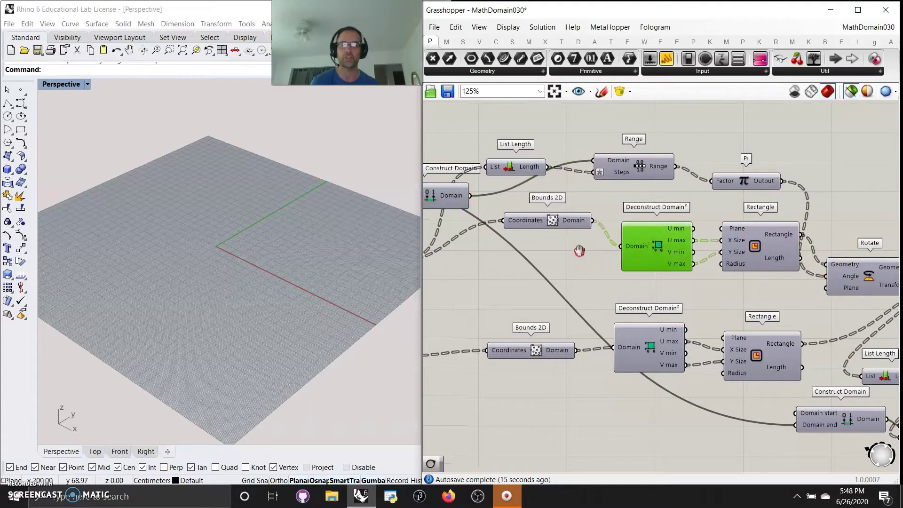
# - Inspect the upper Bounds 2D component's connections and preview the upper Rectangle in the viewport
pyautogui.moveTo(588, 254); pyautogui.dragTo(615, 262, button='right')
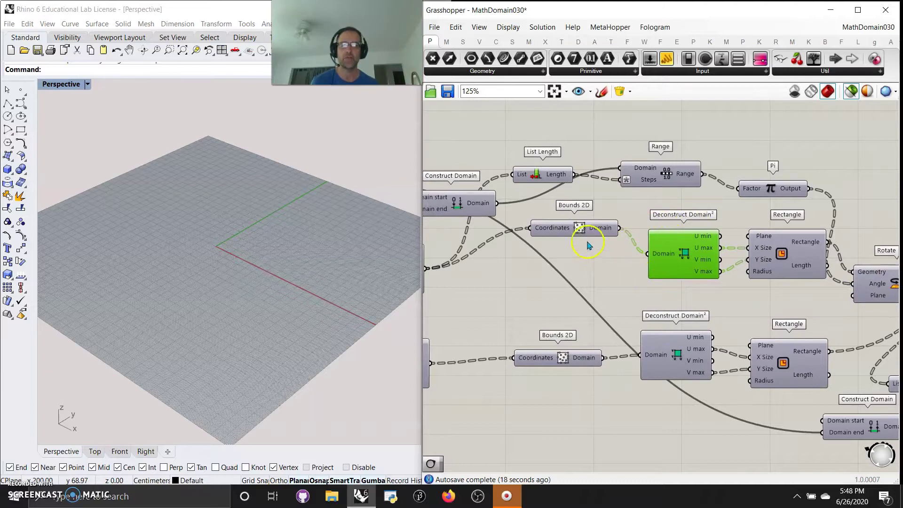
pyautogui.click(564, 233)
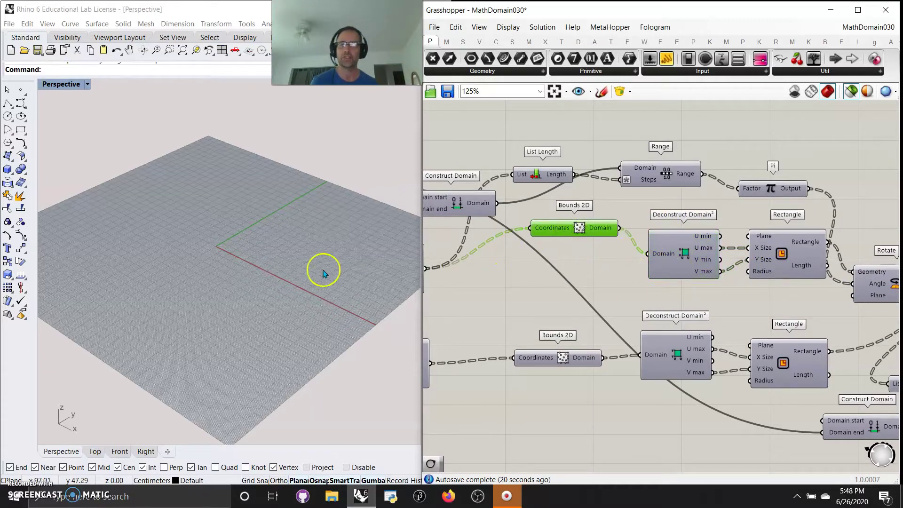
pyautogui.click(773, 263)
pyautogui.moveTo(301, 269); pyautogui.dragTo(355, 296, button='right')
# - Preview the lower and the upper Rectangle components alternately to compare their grids
pyautogui.moveTo(736, 313); pyautogui.dragTo(758, 248, button='right')
pyautogui.moveTo(534, 316); pyautogui.dragTo(688, 338, button='right')
pyautogui.moveTo(730, 374)
pyautogui.mouseDown(button='right')
pyautogui.moveTo(549, 350)
pyautogui.moveTo(734, 375)
pyautogui.mouseUp(button='right')
pyautogui.click(777, 307)
pyautogui.moveTo(575, 377); pyautogui.dragTo(720, 379, button='right')
pyautogui.moveTo(549, 354); pyautogui.dragTo(366, 236, button='right')
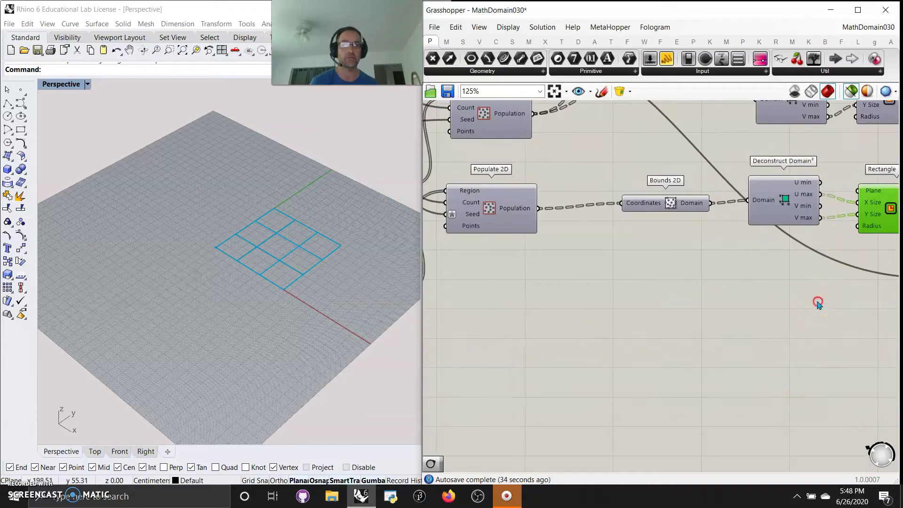
pyautogui.moveTo(818, 304); pyautogui.dragTo(685, 373, button='right')
pyautogui.click(759, 281)
pyautogui.click(755, 171)
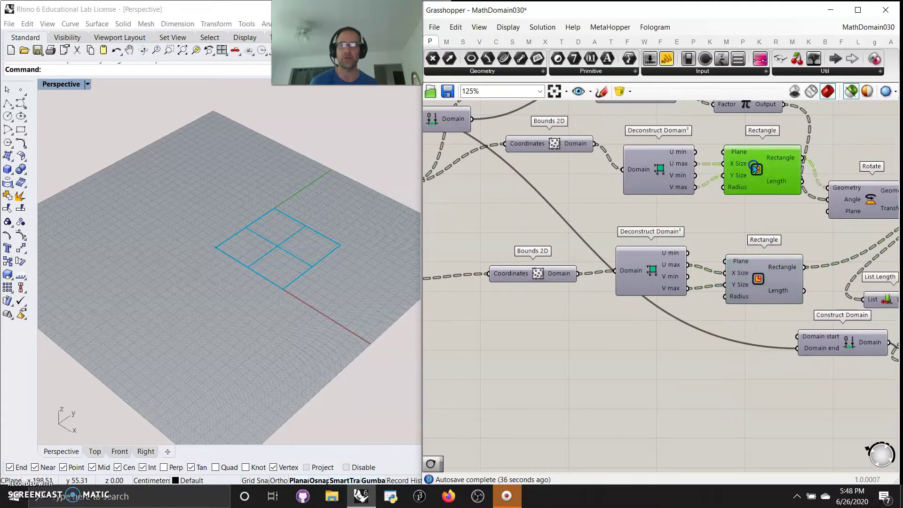
# - Move the Rotate component slightly up and compare its preview with that of the upper Rectangle
pyautogui.moveTo(766, 260); pyautogui.dragTo(582, 310, button='right')
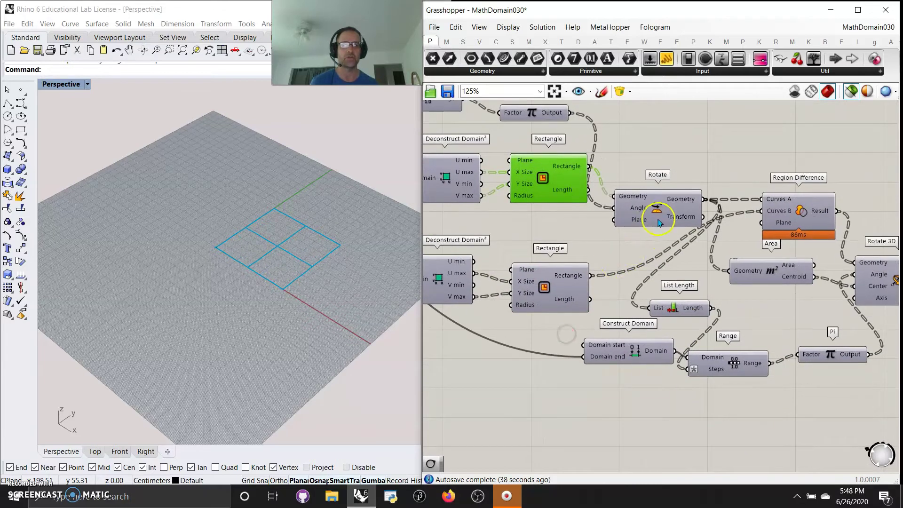
pyautogui.moveTo(683, 211); pyautogui.dragTo(679, 188)
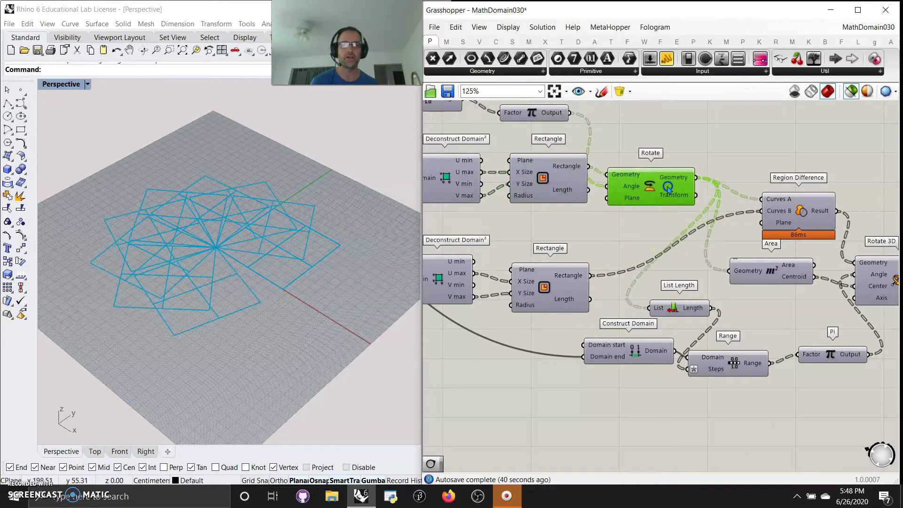
pyautogui.click(558, 190)
pyautogui.click(648, 191)
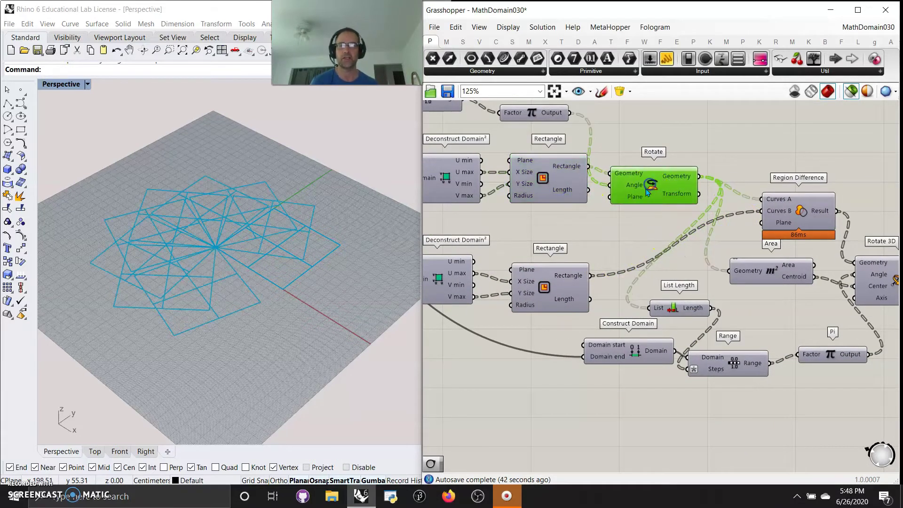
# - Preview the Region Difference result and the Rotate 3D geometry, viewing the rotated curves from a lower angle
pyautogui.moveTo(648, 241); pyautogui.dragTo(593, 248, button='right')
pyautogui.click(757, 229)
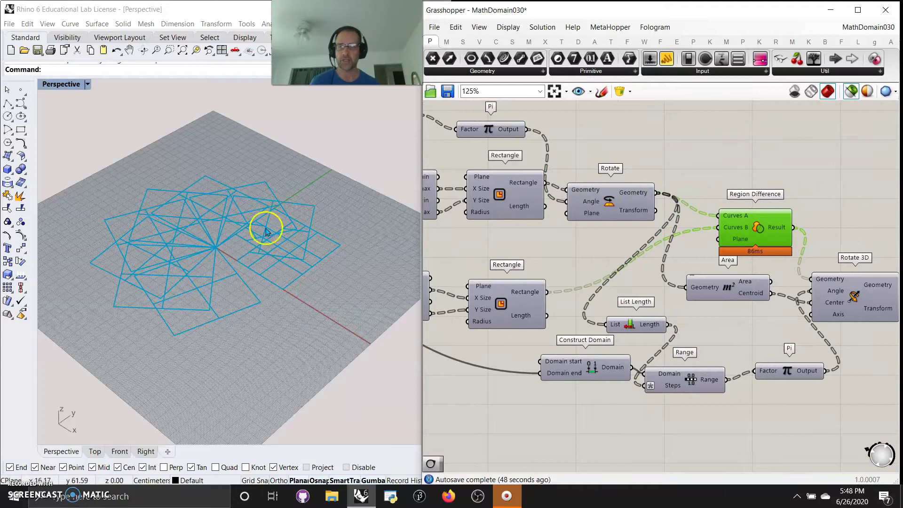
pyautogui.moveTo(741, 288); pyautogui.dragTo(716, 294, button='right')
pyautogui.click(820, 268)
pyautogui.click(248, 306)
pyautogui.moveTo(248, 306); pyautogui.dragTo(250, 278, button='right')
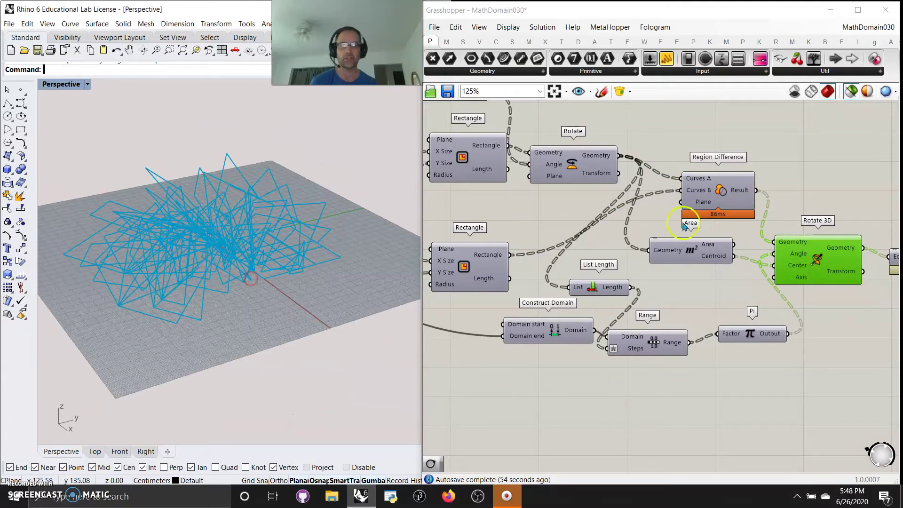
# - Compare the previews of Region Difference, the Area centroids and Rotate 3D, checking the connected List Length
pyautogui.click(719, 193)
pyautogui.click(689, 255)
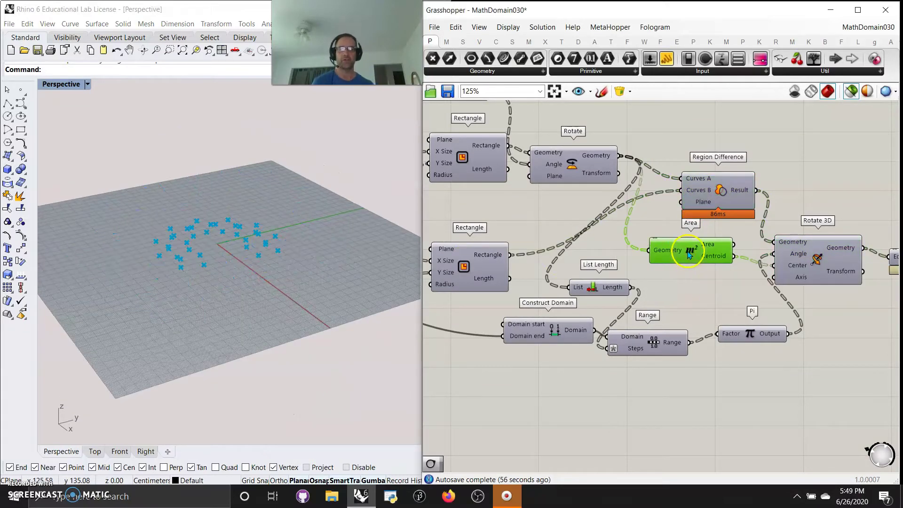
pyautogui.click(613, 290)
pyautogui.click(715, 214)
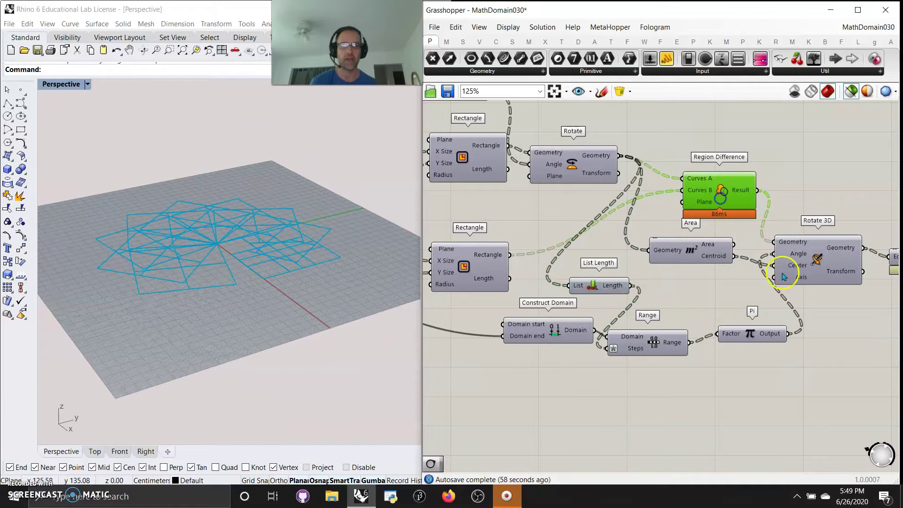
pyautogui.click(806, 265)
# - Preview the Boundary Surfaces output made from the Rotate 3D geometry
pyautogui.moveTo(683, 303); pyautogui.dragTo(499, 315, button='right')
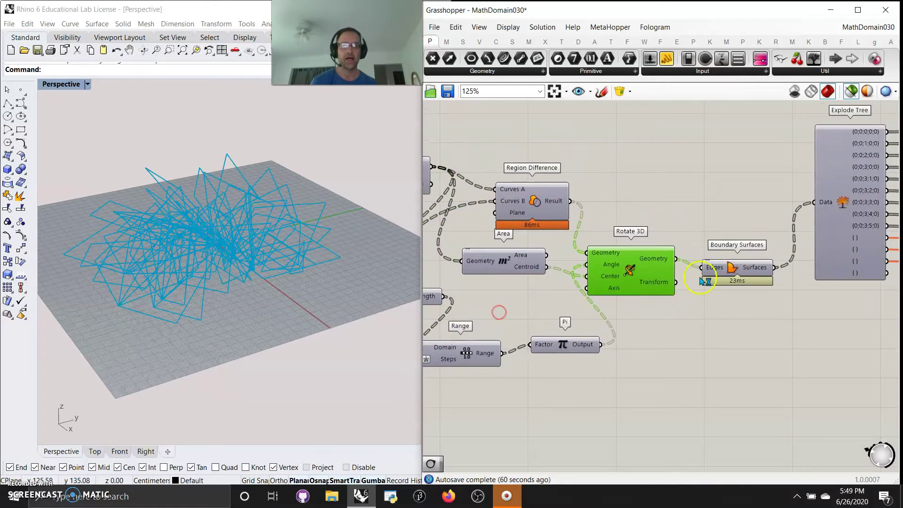
pyautogui.click(732, 268)
pyautogui.moveTo(282, 278); pyautogui.dragTo(254, 225, button='right')
# - Add a Jump pair between the lower Bounds 2D and the Bounds 2D in the reference component set
pyautogui.moveTo(469, 319); pyautogui.dragTo(701, 385, button='right')
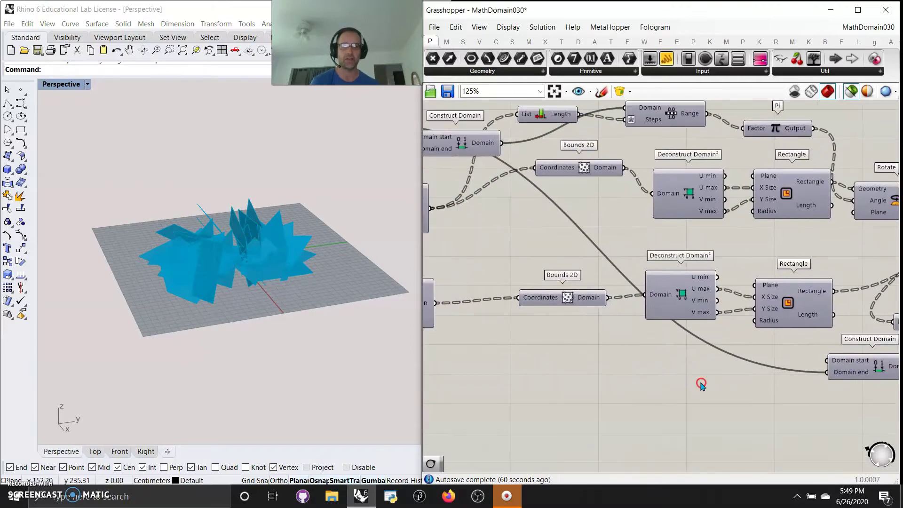
pyautogui.click(821, 71)
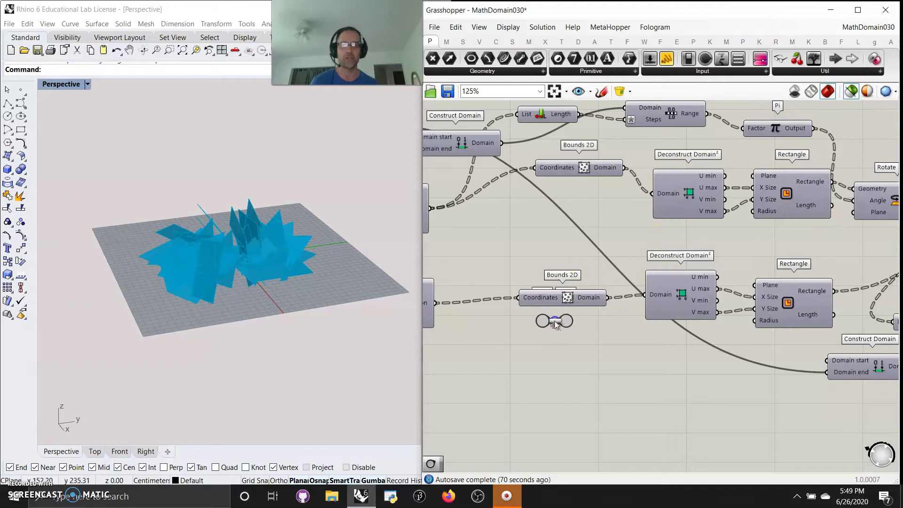
pyautogui.click(551, 322)
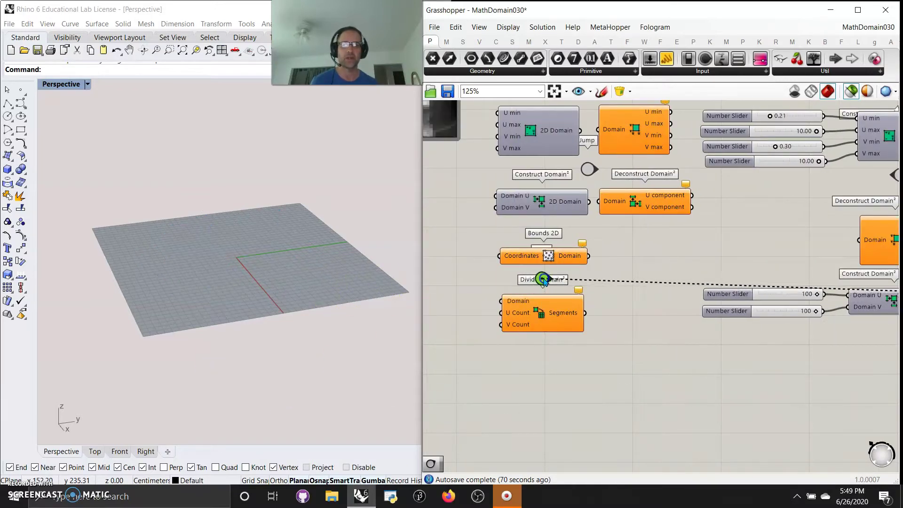
# - Move the reference Divide Domain² down and add a Jump pair linking it to the definition's lower Divide Domain²
pyautogui.moveTo(552, 309); pyautogui.dragTo(554, 342)
pyautogui.moveTo(615, 301); pyautogui.dragTo(576, 269, button='right')
pyautogui.click(826, 71)
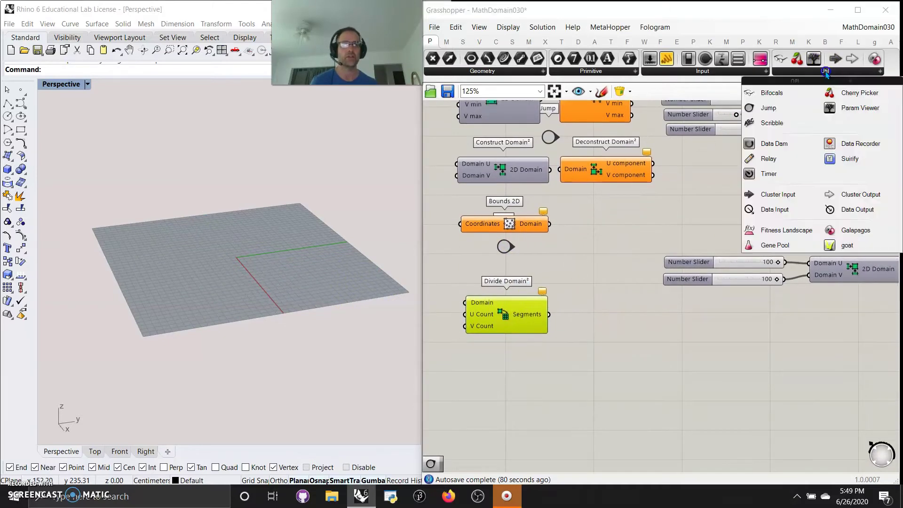
pyautogui.moveTo(765, 108); pyautogui.dragTo(688, 210)
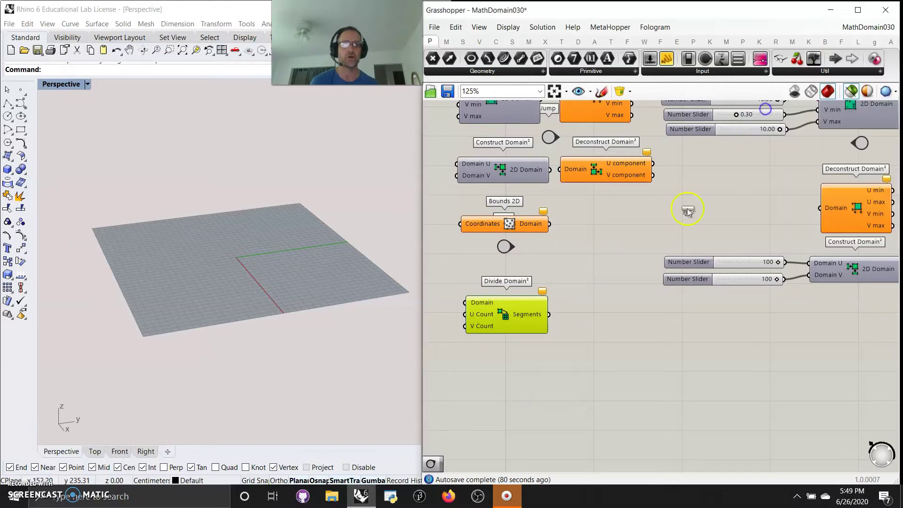
pyautogui.click(514, 355)
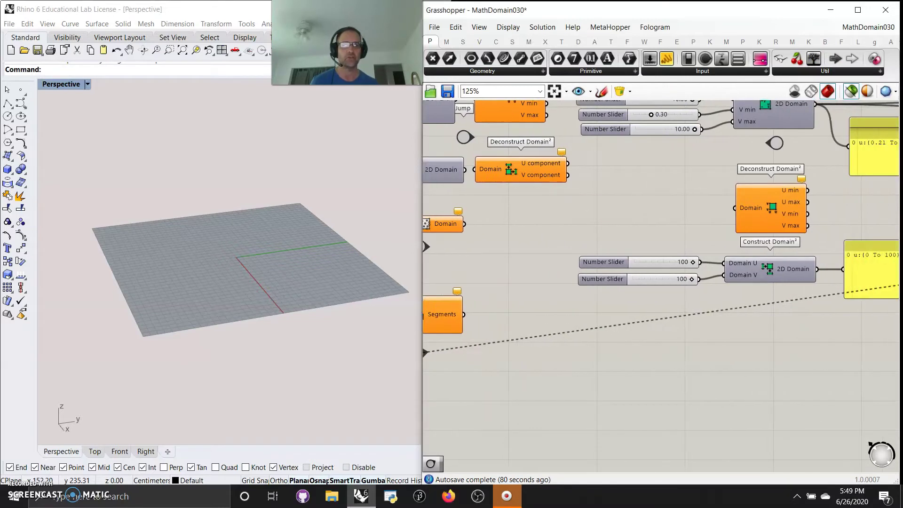
pyautogui.moveTo(901, 240); pyautogui.dragTo(897, 248)
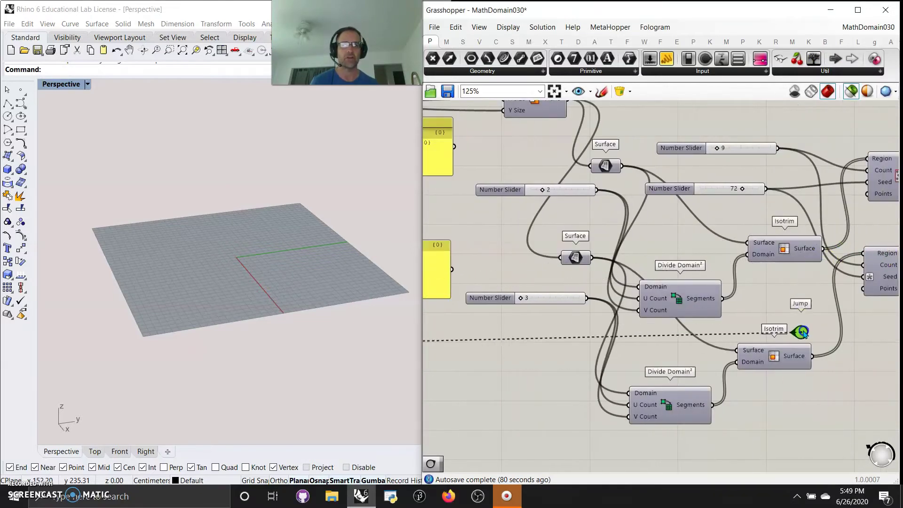
pyautogui.click(676, 448)
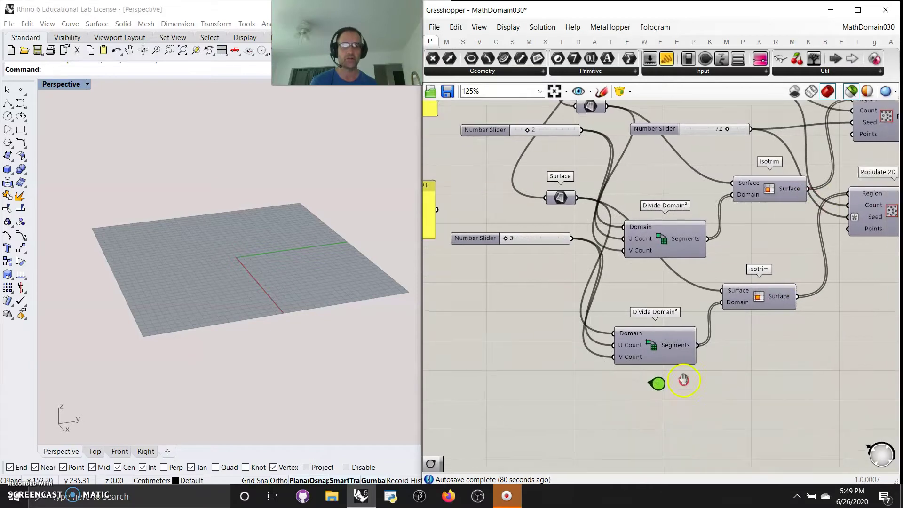
# - Group the definition's lower Divide Domain² with the Jump beneath it
pyautogui.moveTo(626, 299); pyautogui.dragTo(625, 296)
pyautogui.rightClick(579, 377)
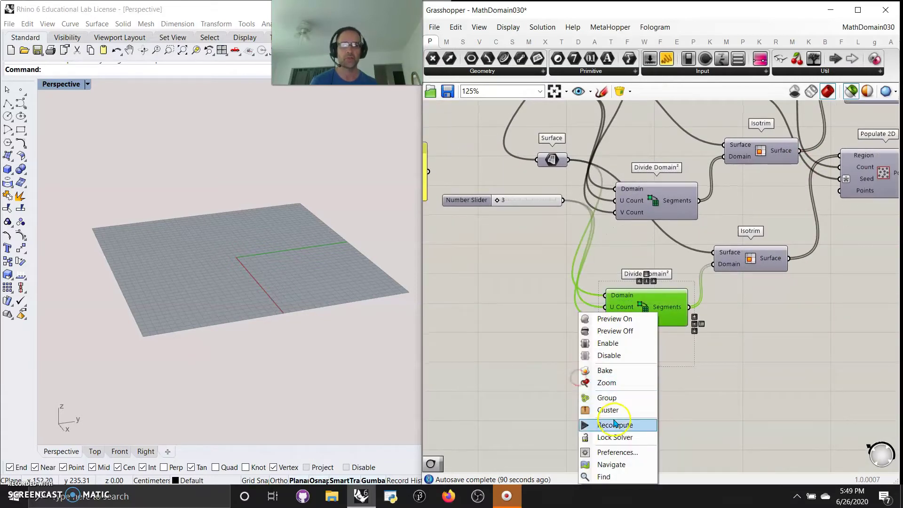
pyautogui.click(607, 400)
pyautogui.click(649, 348)
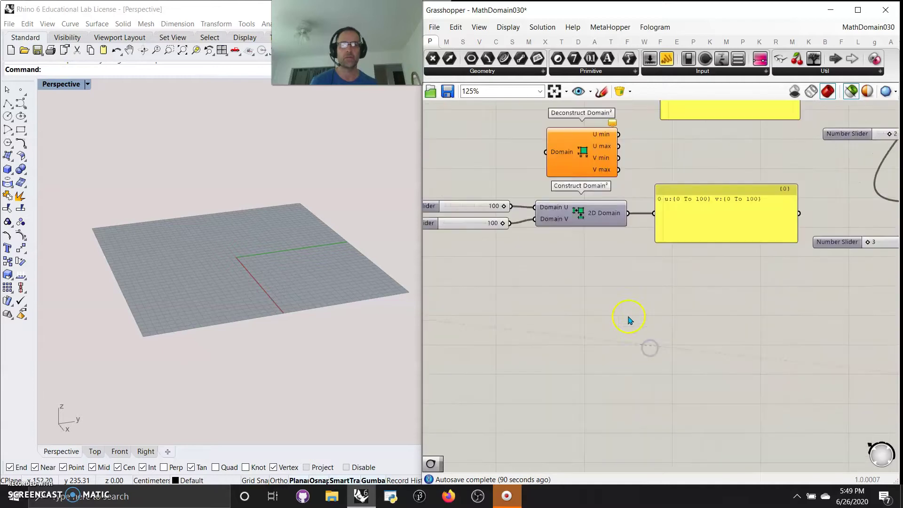
pyautogui.scroll(-3, 678, 372)
pyautogui.moveTo(720, 387); pyautogui.dragTo(639, 277)
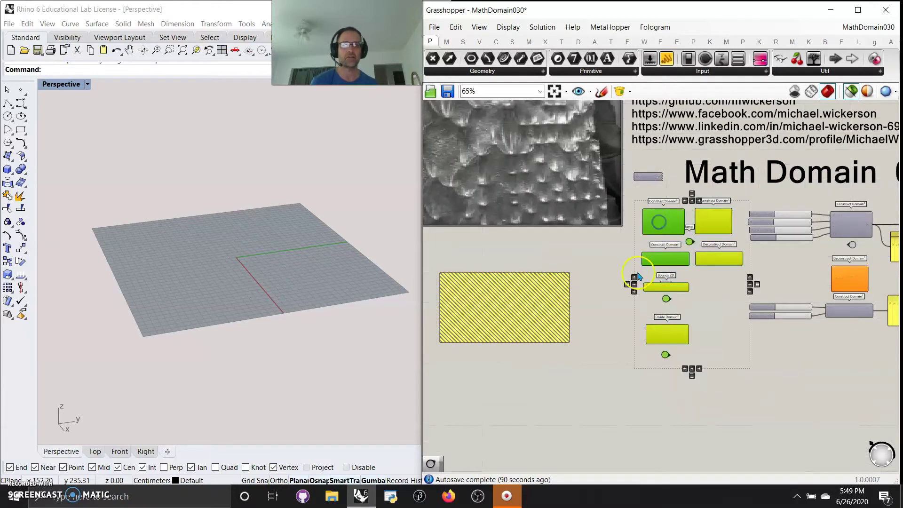
pyautogui.rightClick(622, 297)
pyautogui.click(658, 383)
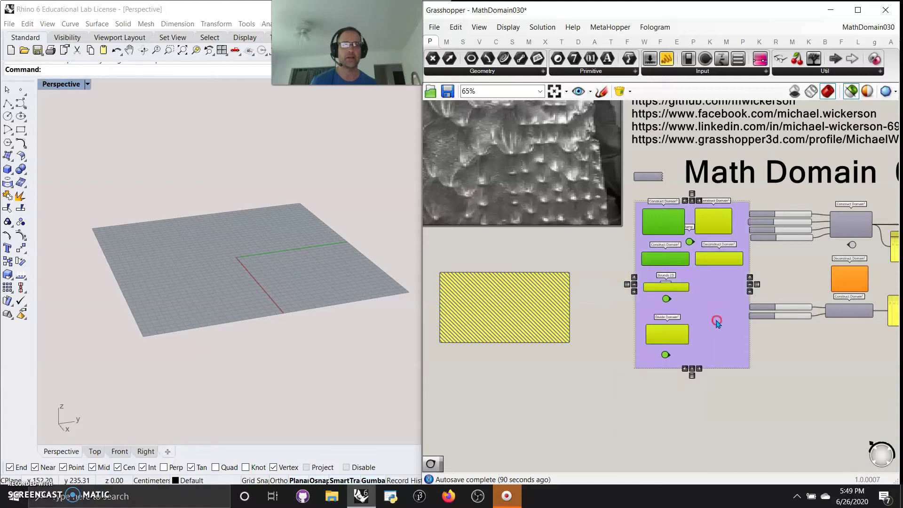
pyautogui.rightClick(717, 323)
pyautogui.click(740, 437)
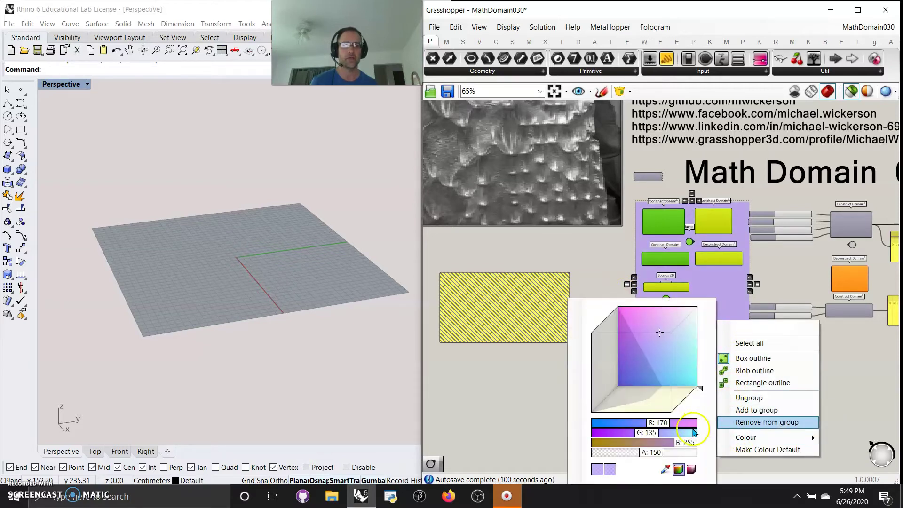
pyautogui.click(749, 422)
pyautogui.click(707, 425)
# - Group all reference domain components under the Math Domain title together with their Jumps
pyautogui.moveTo(734, 395); pyautogui.dragTo(643, 207)
pyautogui.rightClick(687, 366)
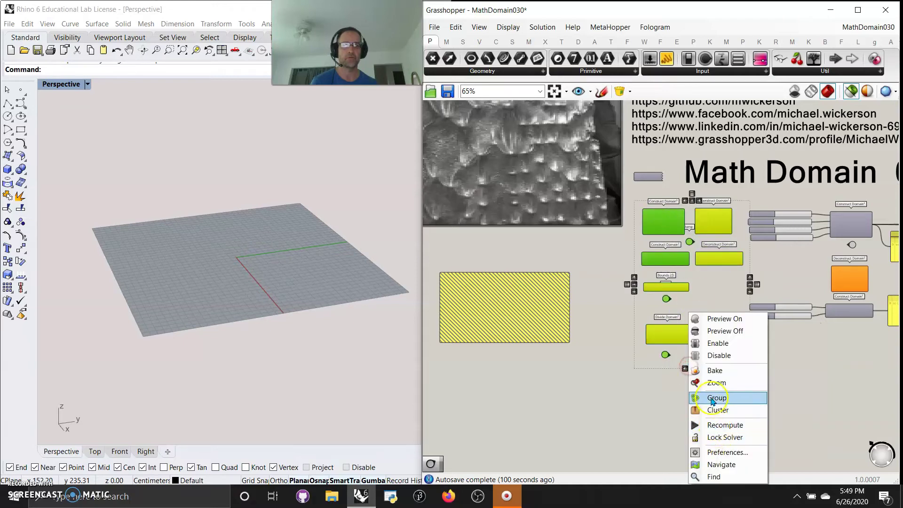
pyautogui.click(715, 398)
# - Colour the reference component group orange with R 255, G 172, B 0 and move it slightly down and left
pyautogui.rightClick(706, 334)
pyautogui.click(734, 447)
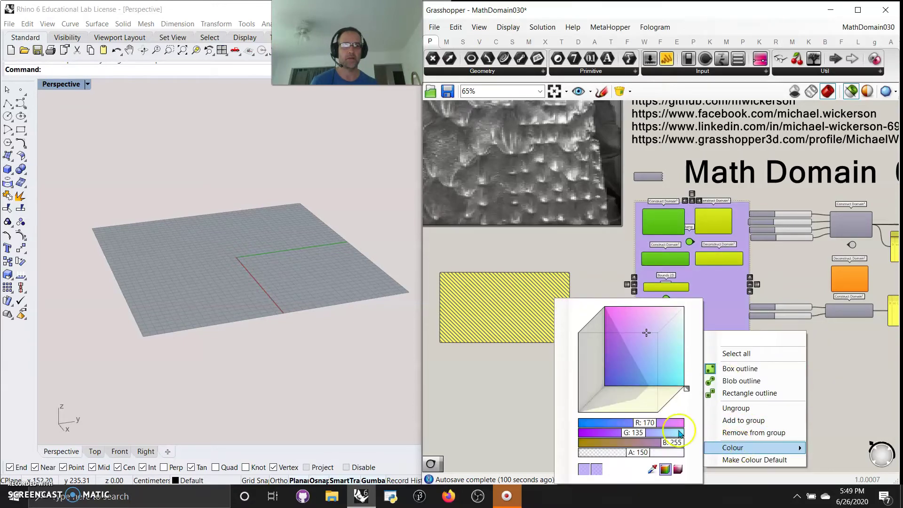
pyautogui.moveTo(673, 445); pyautogui.dragTo(635, 418)
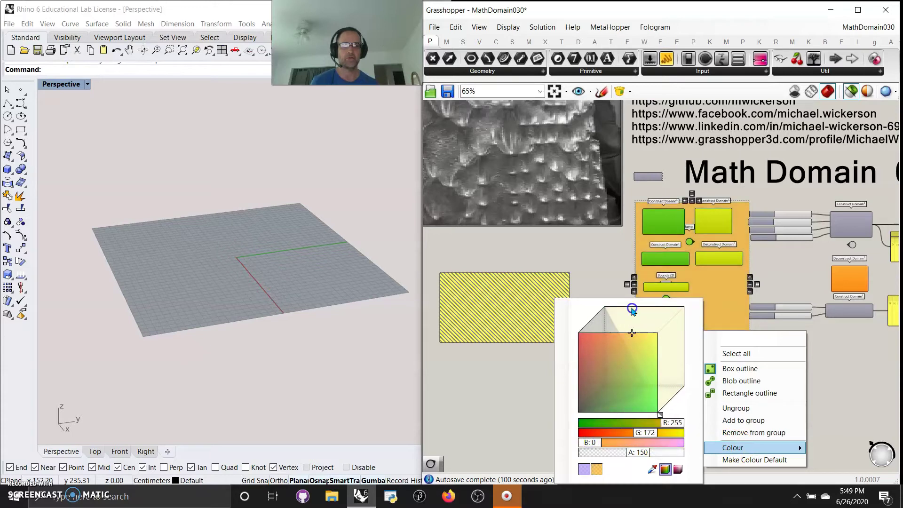
pyautogui.click(631, 308)
pyautogui.moveTo(713, 294); pyautogui.dragTo(699, 309)
# - Group the four-slider Construct Domain² with the Jump beneath it
pyautogui.moveTo(821, 402); pyautogui.dragTo(752, 392, button='right')
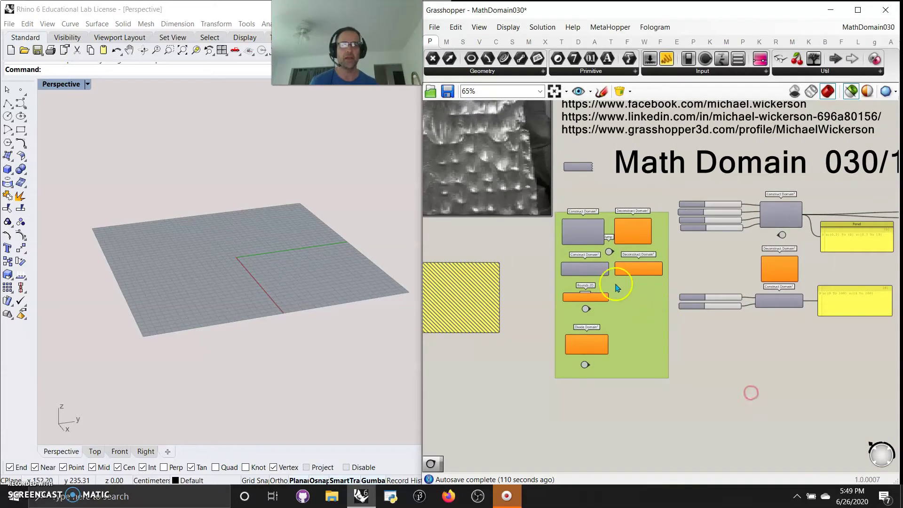
pyautogui.click(609, 252)
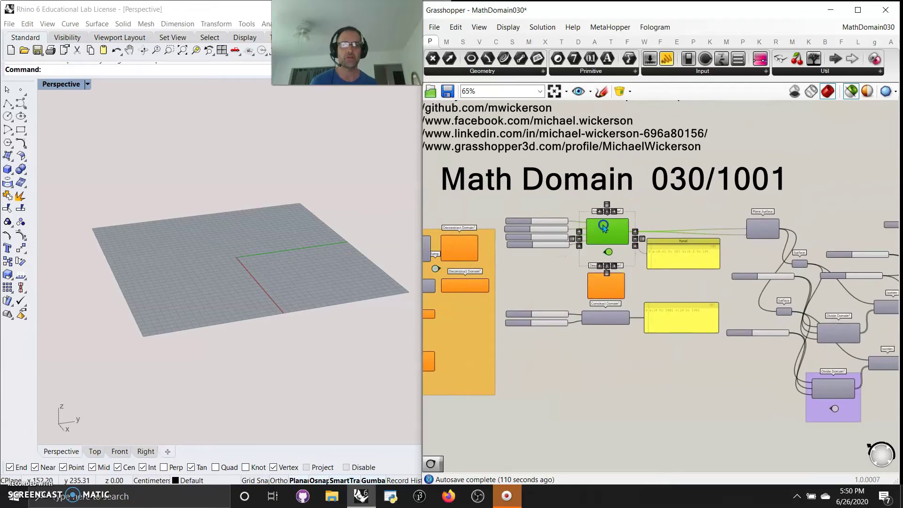
pyautogui.rightClick(646, 208)
pyautogui.click(675, 298)
# - Group the lower Bounds 2D with the Jump beneath it
pyautogui.moveTo(675, 298); pyautogui.dragTo(560, 300, button='right')
pyautogui.moveTo(776, 374); pyautogui.dragTo(674, 371, button='right')
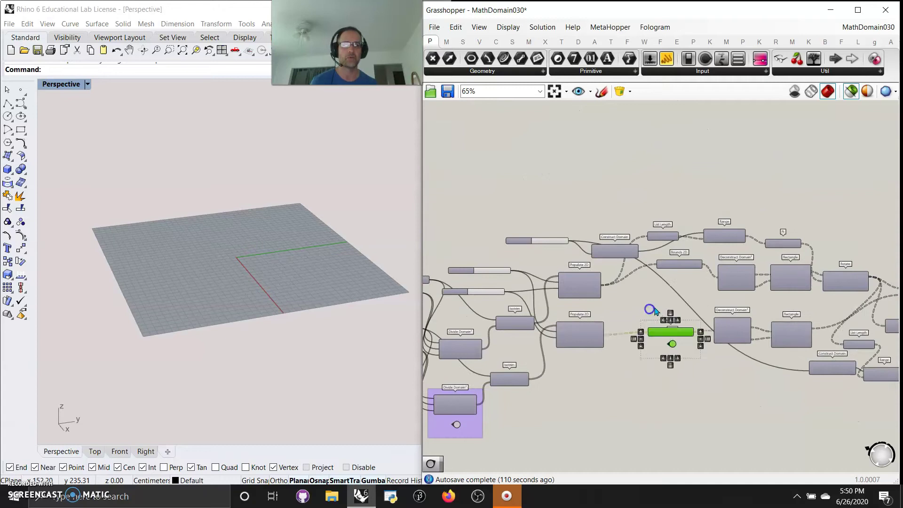
pyautogui.scroll(5, 655, 311)
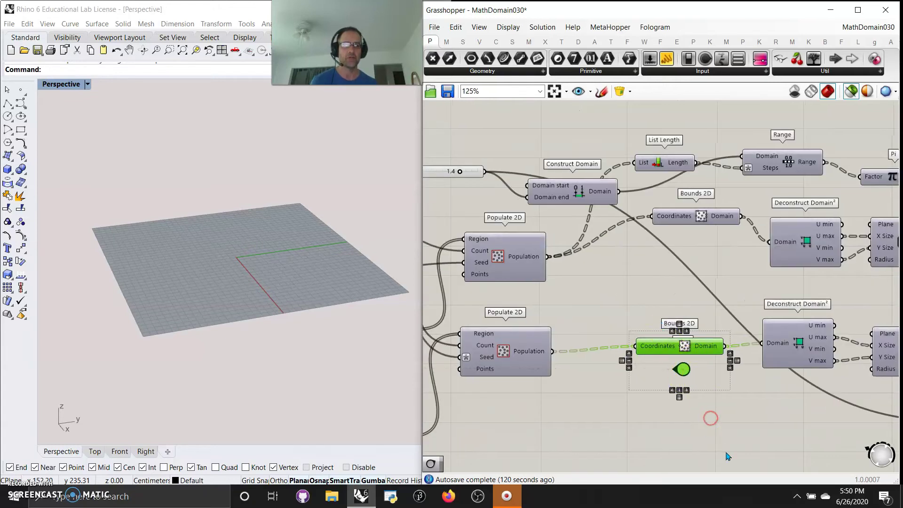
pyautogui.rightClick(720, 438)
pyautogui.click(749, 399)
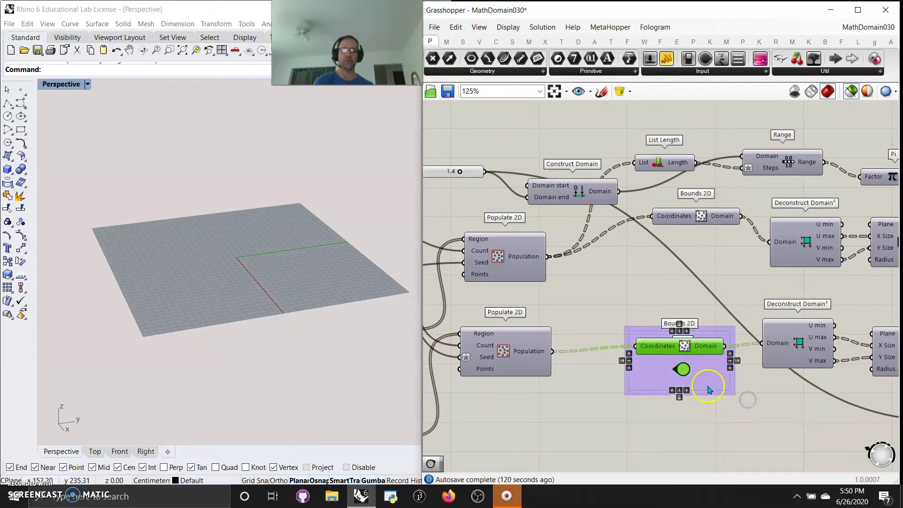
# - Turn on the preview for the Explode Tree and all its connected sliders, gradients and Custom Preview components
pyautogui.moveTo(761, 406); pyautogui.dragTo(557, 347, button='right')
pyautogui.scroll(-3, 730, 388)
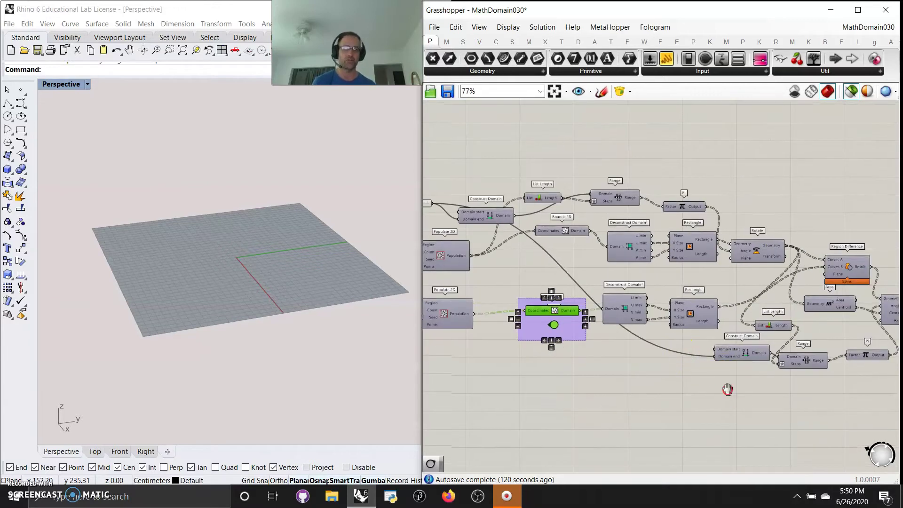
pyautogui.scroll(-3, 746, 403)
pyautogui.scroll(-3, 714, 389)
pyautogui.moveTo(682, 418); pyautogui.dragTo(562, 192)
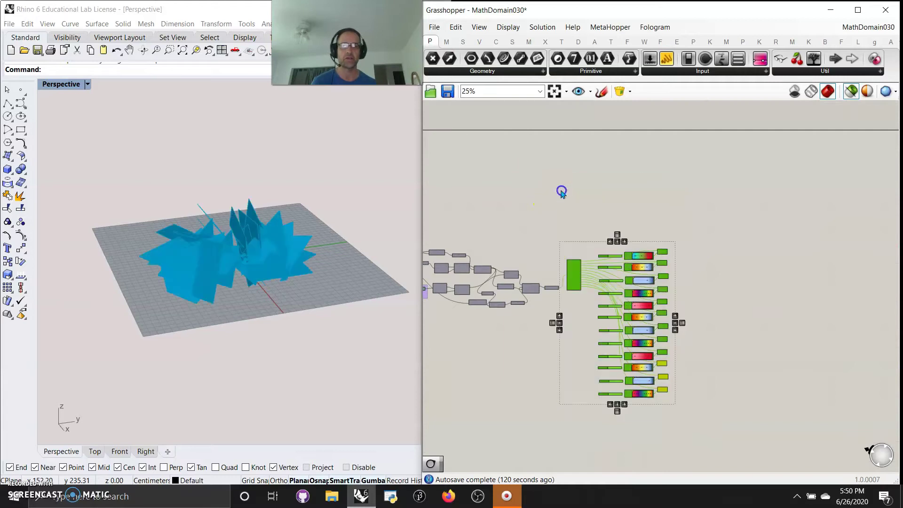
pyautogui.rightClick(593, 190)
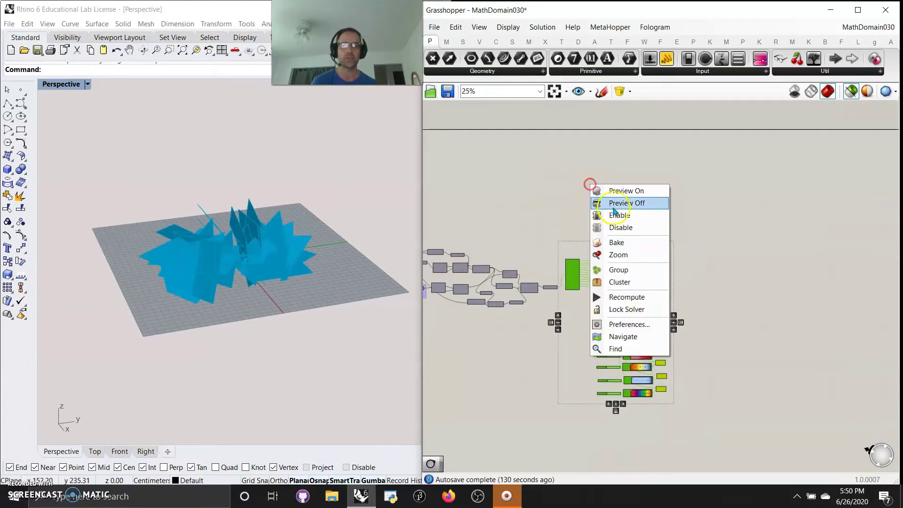
pyautogui.click(623, 190)
# - Switch the Perspective viewport to the rendered display and limit previews to selected objects with only the gradients selected
pyautogui.click(61, 85)
pyautogui.click(71, 133)
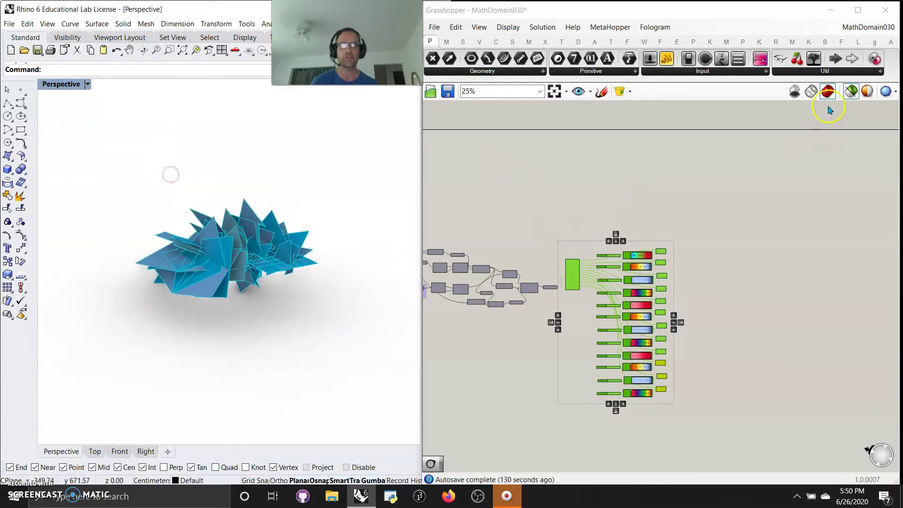
pyautogui.click(851, 92)
pyautogui.click(510, 378)
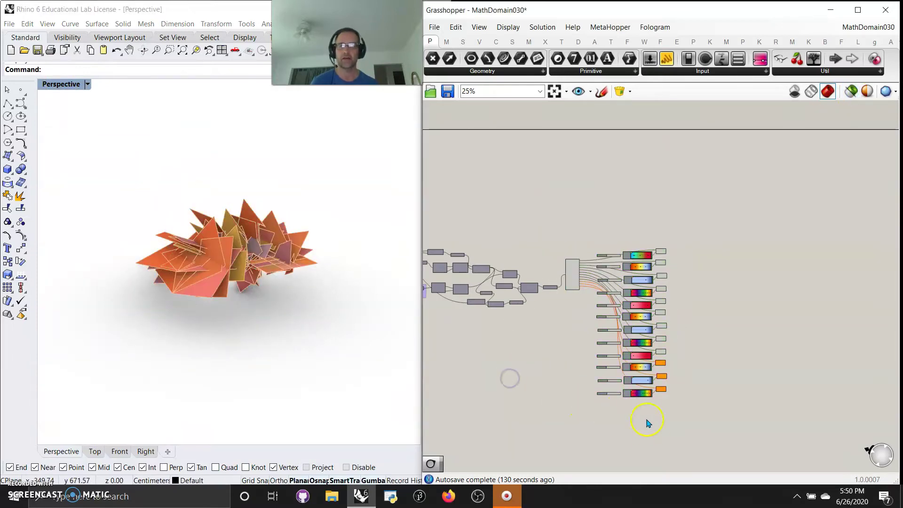
pyautogui.moveTo(330, 310)
pyautogui.mouseDown(button='right')
pyautogui.moveTo(298, 314)
pyautogui.moveTo(285, 357)
pyautogui.moveTo(289, 324)
pyautogui.mouseUp(button='right')
pyautogui.click(852, 92)
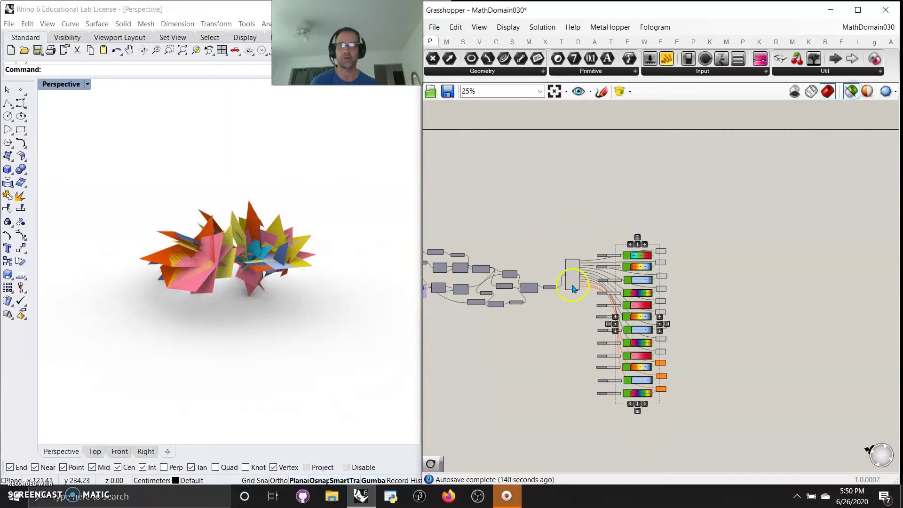
# - Set the upper number slider feeding the Divide Domain² components to 2 and the lower one to 4
pyautogui.click(192, 288)
pyautogui.scroll(10, 212, 263)
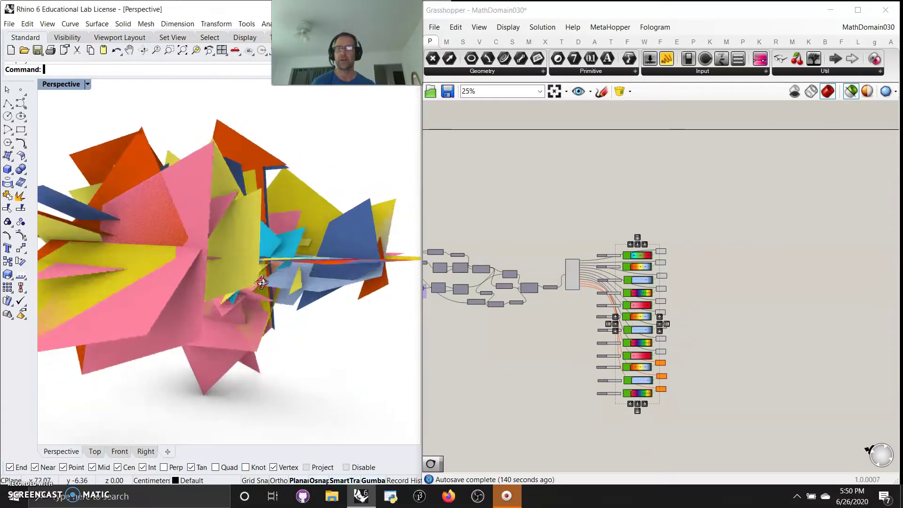
pyautogui.moveTo(177, 229)
pyautogui.mouseDown(button='right')
pyautogui.moveTo(137, 313)
pyautogui.moveTo(276, 286)
pyautogui.mouseUp(button='right')
pyautogui.scroll(-10, 276, 286)
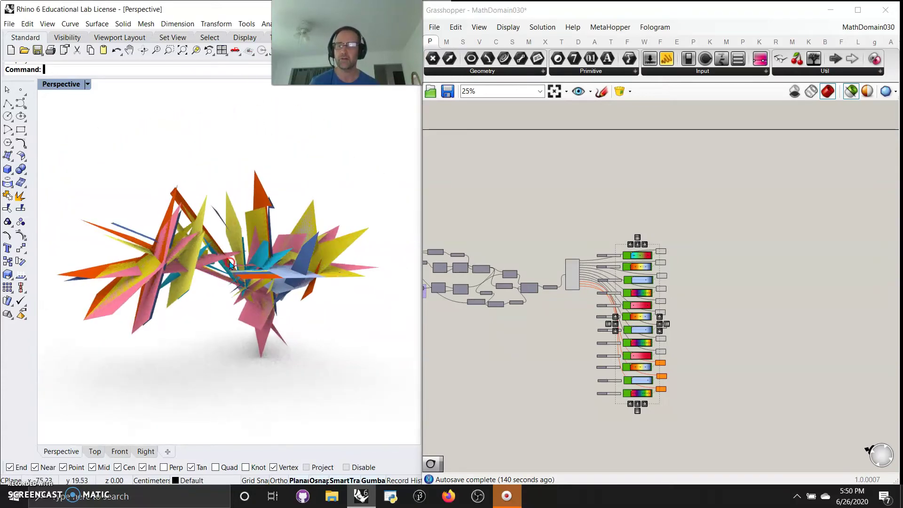
pyautogui.click(502, 375)
pyautogui.moveTo(502, 375); pyautogui.dragTo(795, 420, button='right')
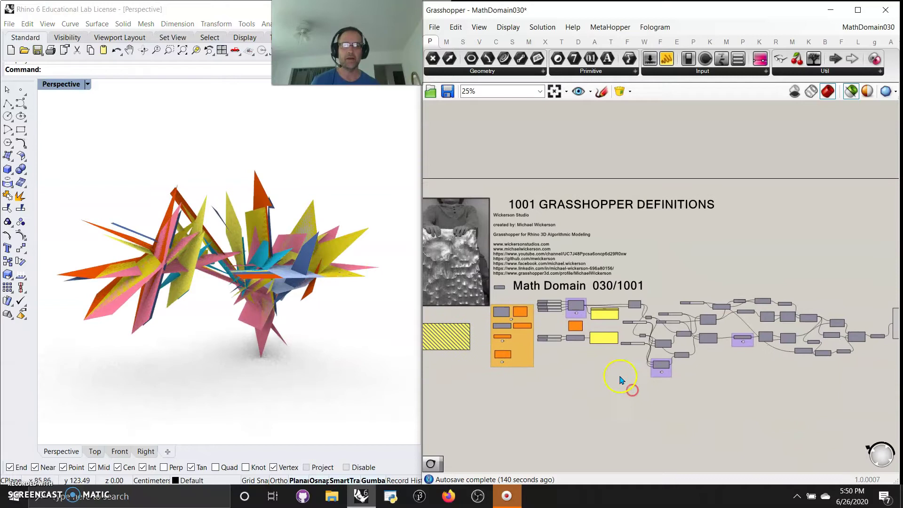
pyautogui.scroll(6, 632, 384)
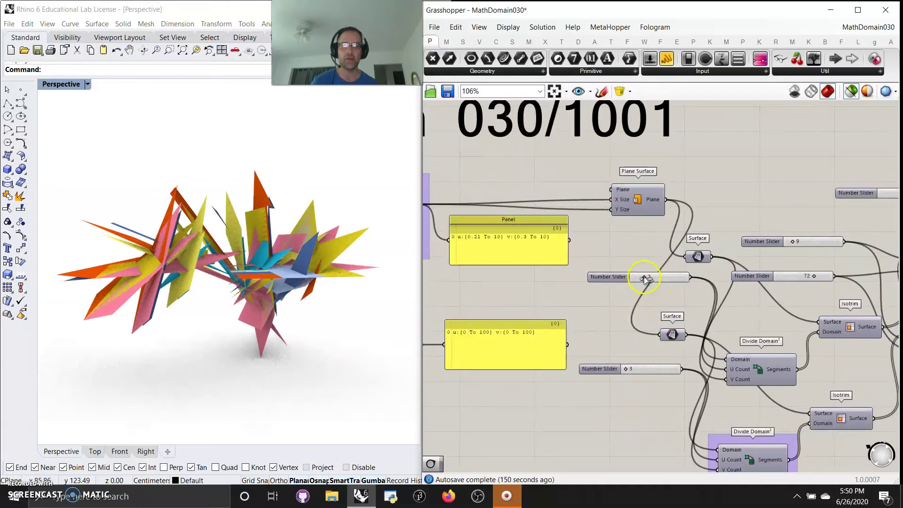
pyautogui.moveTo(648, 278)
pyautogui.mouseDown()
pyautogui.moveTo(669, 280)
pyautogui.moveTo(645, 279)
pyautogui.mouseUp()
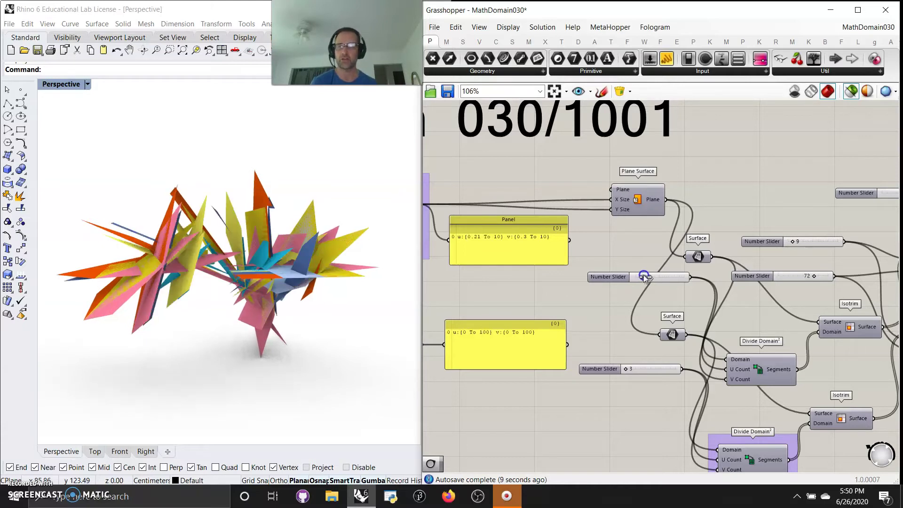
pyautogui.moveTo(635, 371)
pyautogui.mouseDown()
pyautogui.moveTo(662, 372)
pyautogui.moveTo(637, 371)
pyautogui.mouseUp()
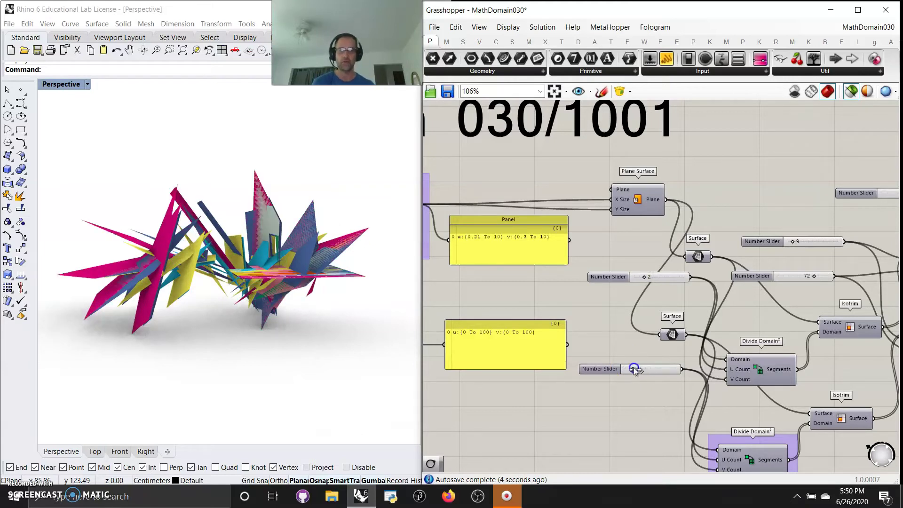
# - Set the count slider of the Populate 2D components to 34 and orbit the model to inspect the change
pyautogui.moveTo(650, 409); pyautogui.dragTo(517, 433, button='right')
pyautogui.moveTo(687, 213); pyautogui.dragTo(634, 137, button='right')
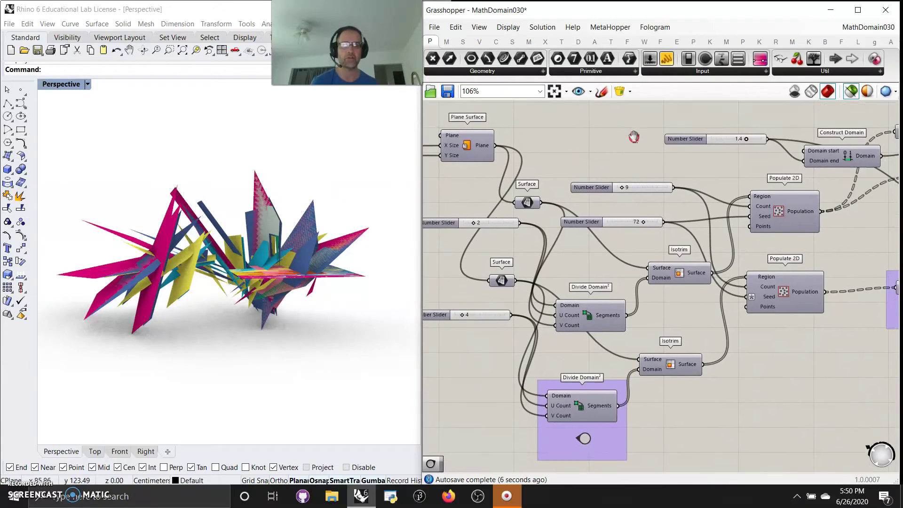
pyautogui.moveTo(623, 188); pyautogui.dragTo(636, 192)
pyautogui.moveTo(282, 286); pyautogui.dragTo(165, 304, button='right')
pyautogui.moveTo(261, 296); pyautogui.dragTo(408, 292, button='right')
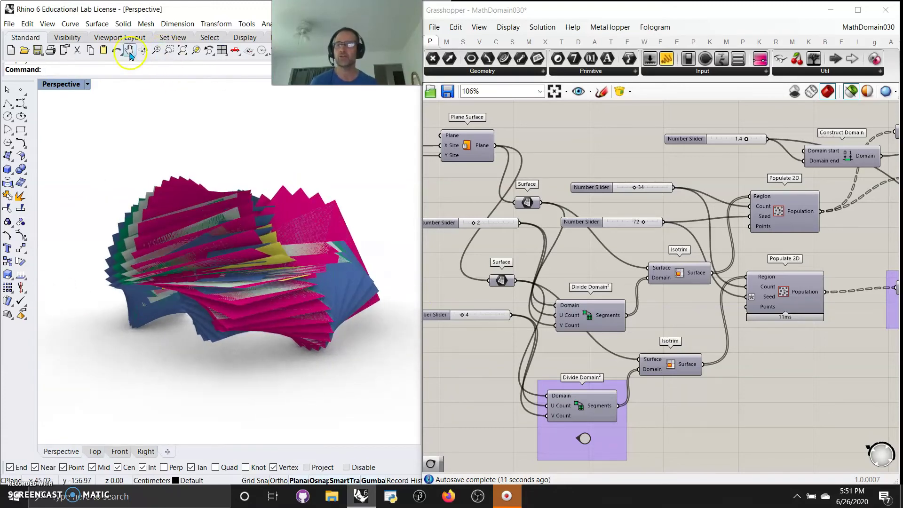
# - Start a Turntable rotation of the Perspective view and set its speed to 24
pyautogui.rightClick(109, 72)
pyautogui.click(141, 176)
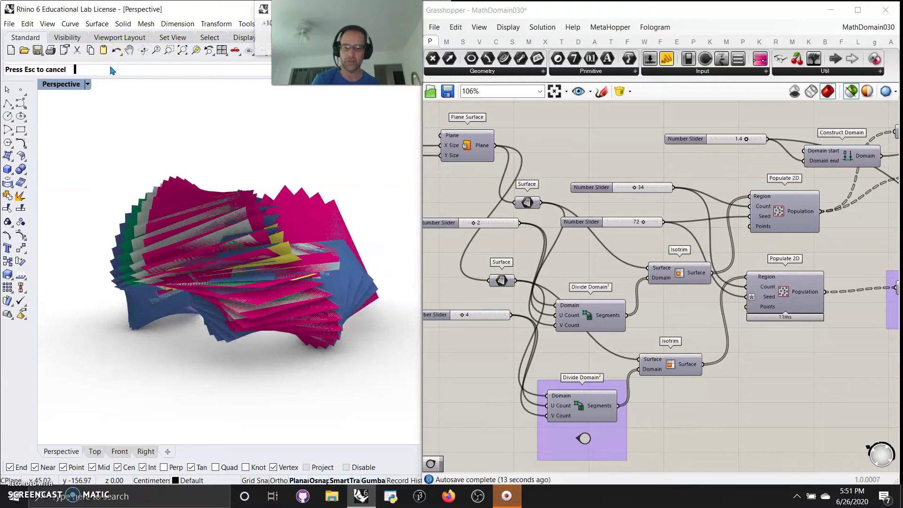
pyautogui.write('ur')
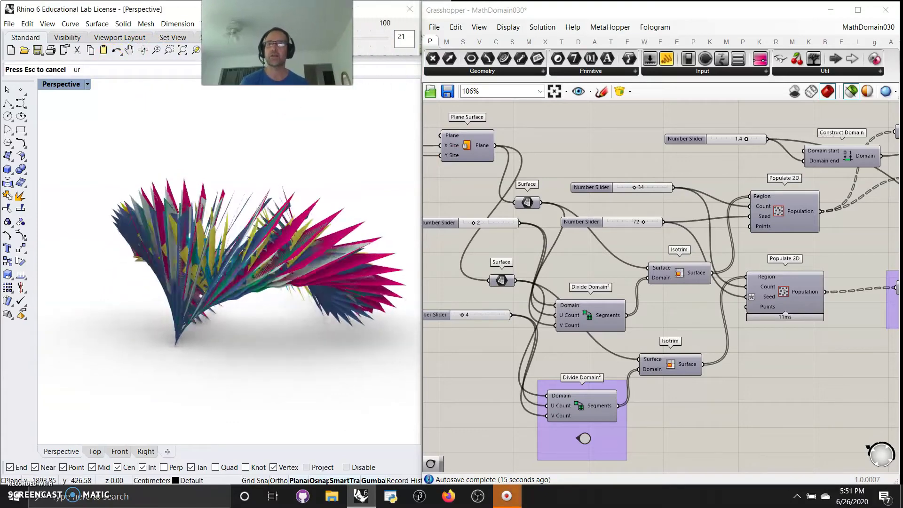
pyautogui.click(338, 40)
pyautogui.moveTo(338, 41)
pyautogui.mouseDown()
pyautogui.moveTo(352, 40)
pyautogui.moveTo(341, 41)
pyautogui.mouseUp()
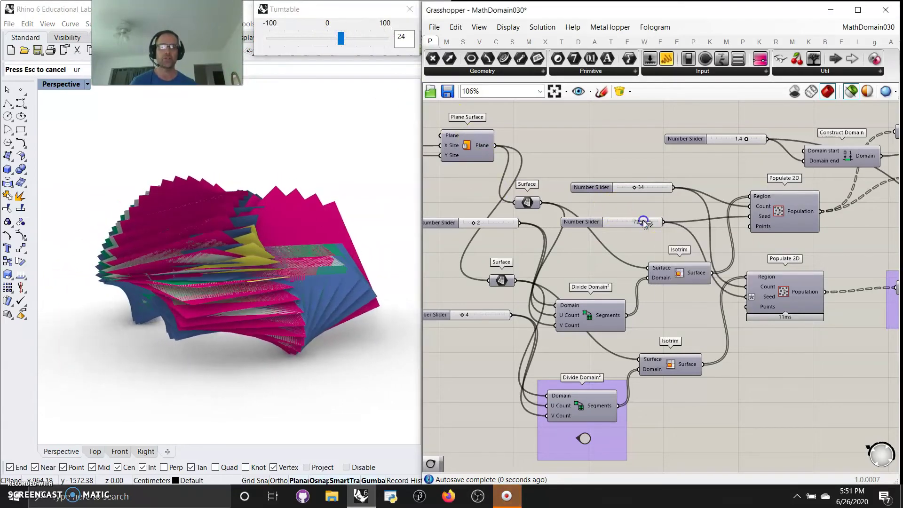
# - Set the seed slider of the Populate 2D components to 49
pyautogui.moveTo(658, 225); pyautogui.dragTo(632, 223)
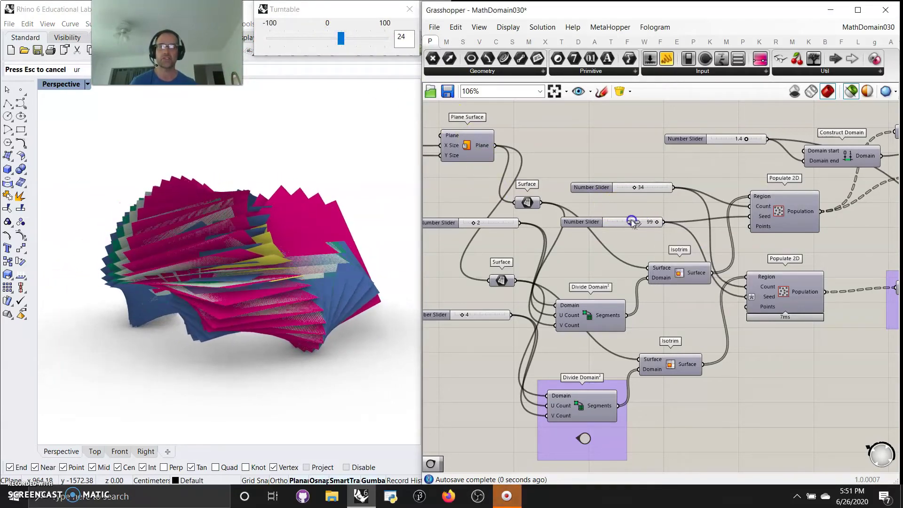
pyautogui.moveTo(350, 282); pyautogui.dragTo(268, 289, button='right')
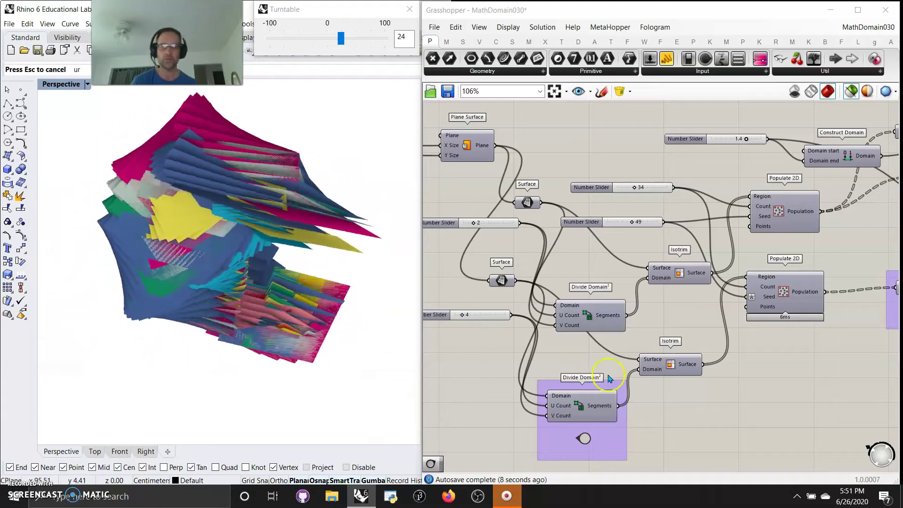
pyautogui.moveTo(767, 384)
pyautogui.mouseDown(button='right')
pyautogui.moveTo(746, 363)
pyautogui.moveTo(662, 405)
pyautogui.mouseUp(button='right')
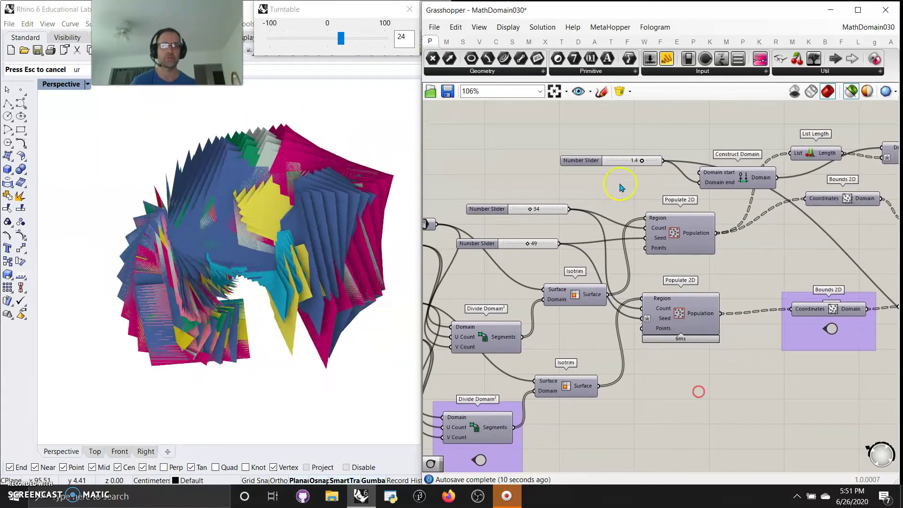
pyautogui.moveTo(770, 263)
pyautogui.mouseDown(button='right')
pyautogui.moveTo(694, 284)
pyautogui.moveTo(614, 276)
pyautogui.mouseUp(button='right')
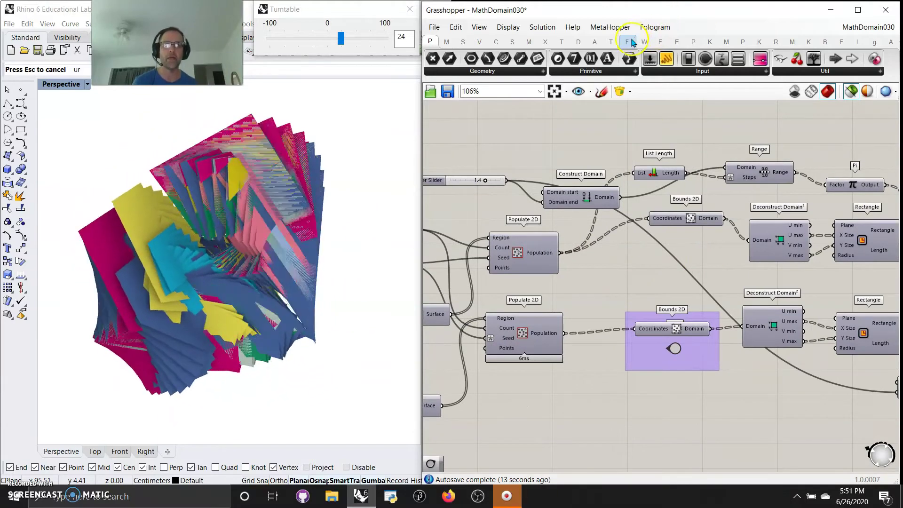
pyautogui.click(628, 41)
pyautogui.click(661, 41)
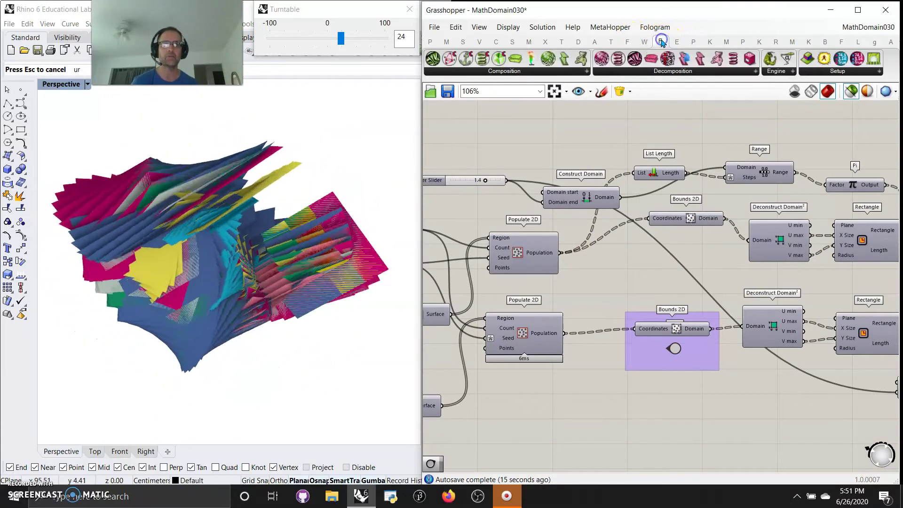
pyautogui.click(838, 42)
# - Add four more outputs to the Explode Tree below branch {0;0;3;9;0}
pyautogui.moveTo(610, 124); pyautogui.dragTo(302, 65, button='right')
pyautogui.moveTo(791, 418); pyautogui.dragTo(479, 396, button='right')
pyautogui.moveTo(676, 419); pyautogui.dragTo(567, 365, button='right')
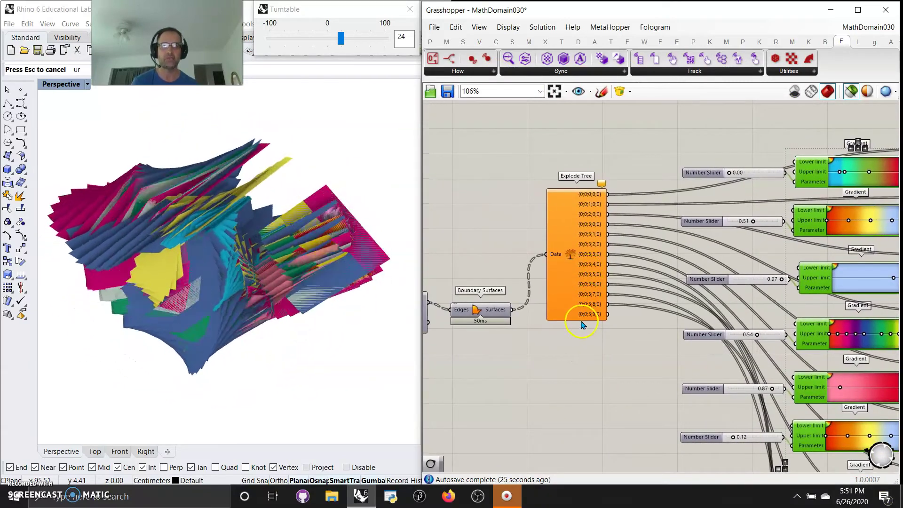
pyautogui.moveTo(595, 367); pyautogui.dragTo(542, 311, button='right')
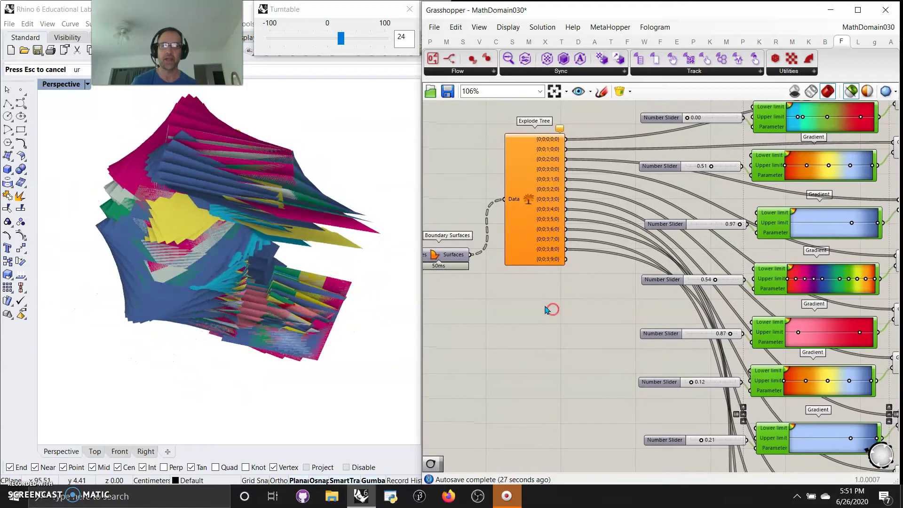
pyautogui.scroll(6, 531, 268)
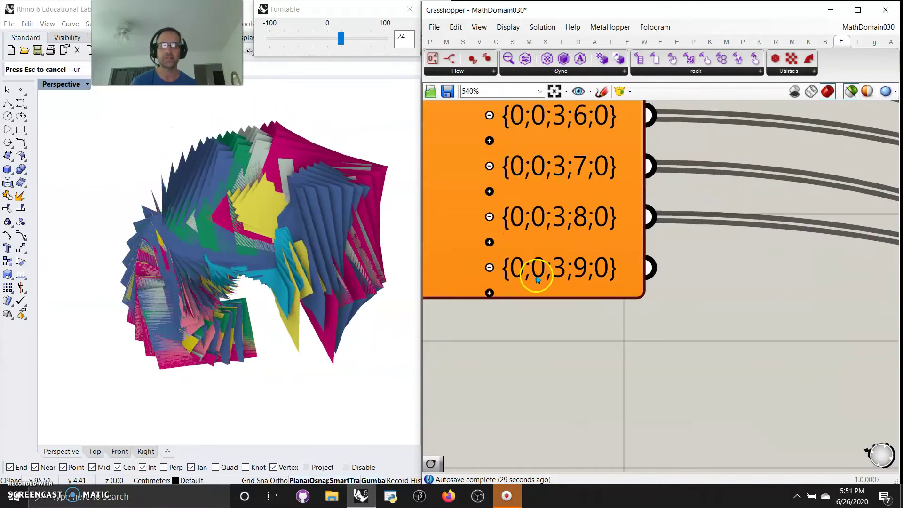
pyautogui.click(490, 293)
pyautogui.click(490, 318)
pyautogui.click(490, 344)
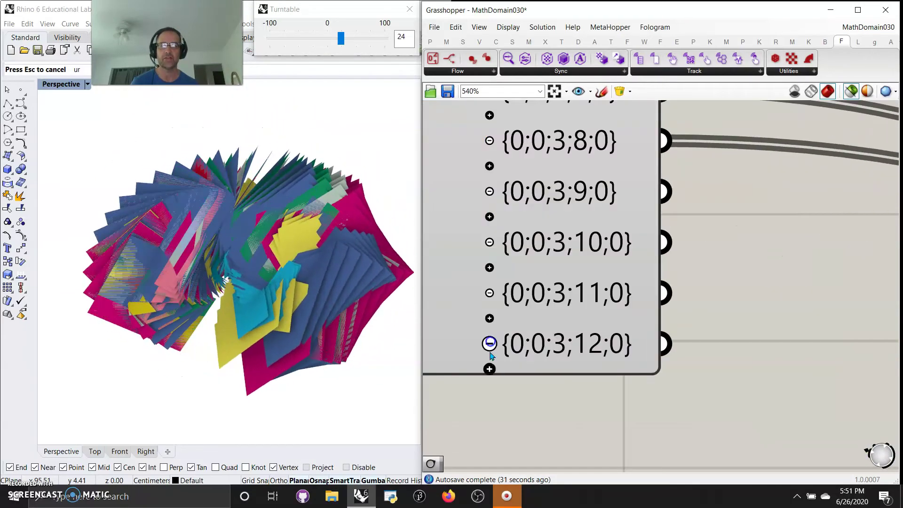
pyautogui.click(489, 369)
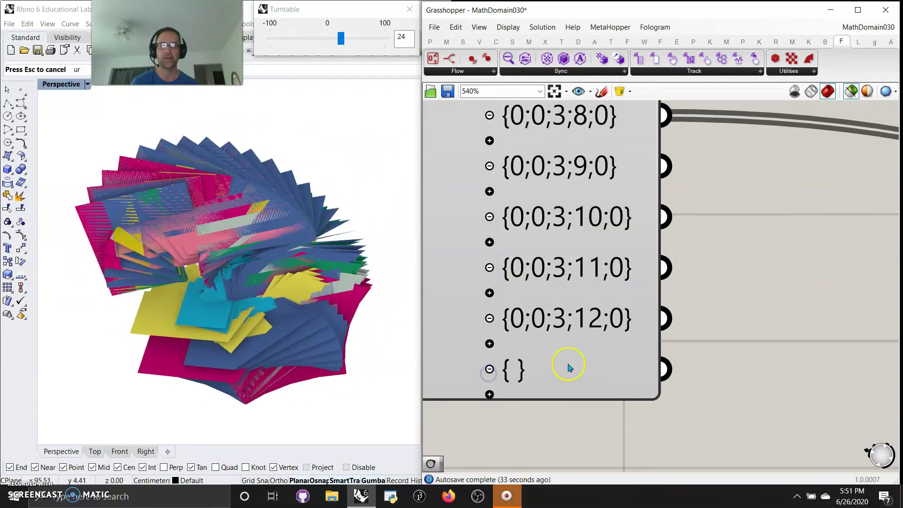
# - Duplicate the top four slider, gradient and Custom Preview rows and place the copies at the bottom of the stack
pyautogui.scroll(-4, 571, 376)
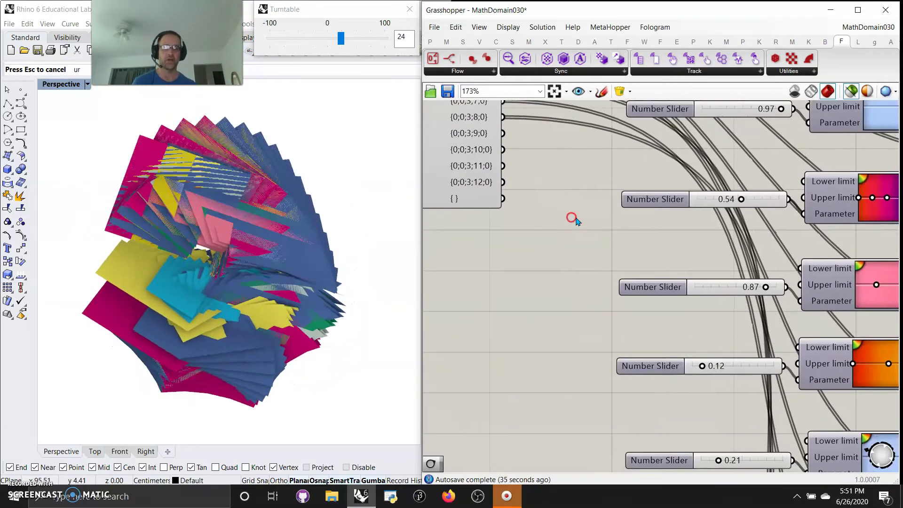
pyautogui.scroll(-3, 576, 221)
pyautogui.scroll(2, 570, 290)
pyautogui.moveTo(567, 278); pyautogui.dragTo(524, 170, button='right')
pyautogui.moveTo(768, 414); pyautogui.dragTo(830, 317)
pyautogui.moveTo(828, 214); pyautogui.dragTo(725, 466, button='right')
pyautogui.moveTo(726, 340); pyautogui.dragTo(500, 164)
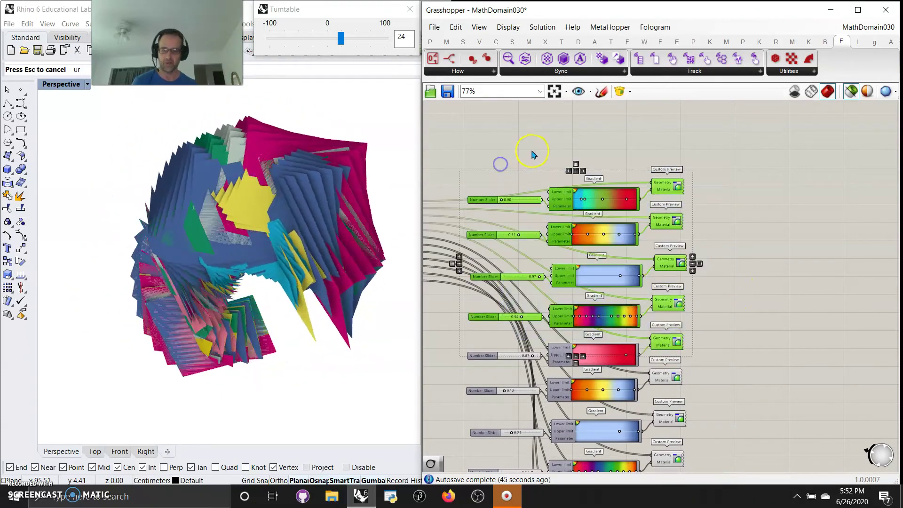
pyautogui.keyDown('alt'); pyautogui.moveTo(569, 198); pyautogui.dragTo(573, 202); pyautogui.keyUp('alt')
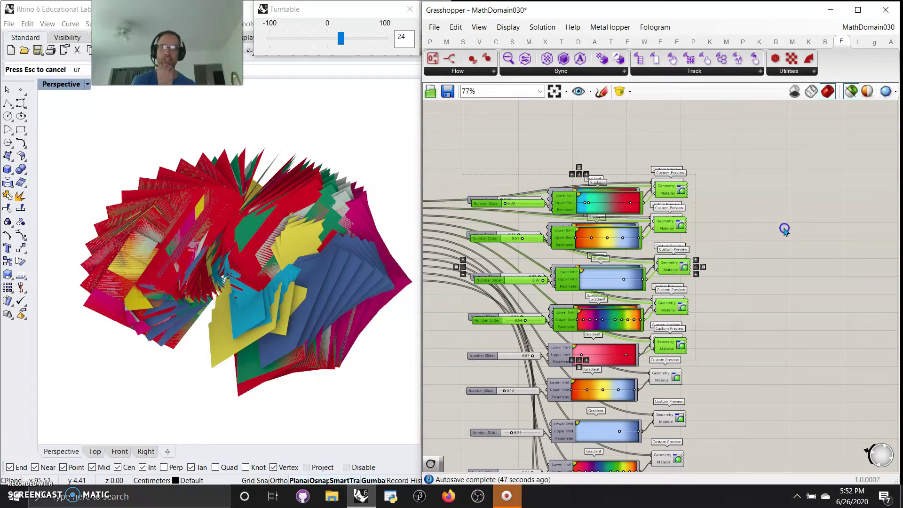
pyautogui.moveTo(591, 238); pyautogui.dragTo(589, 330)
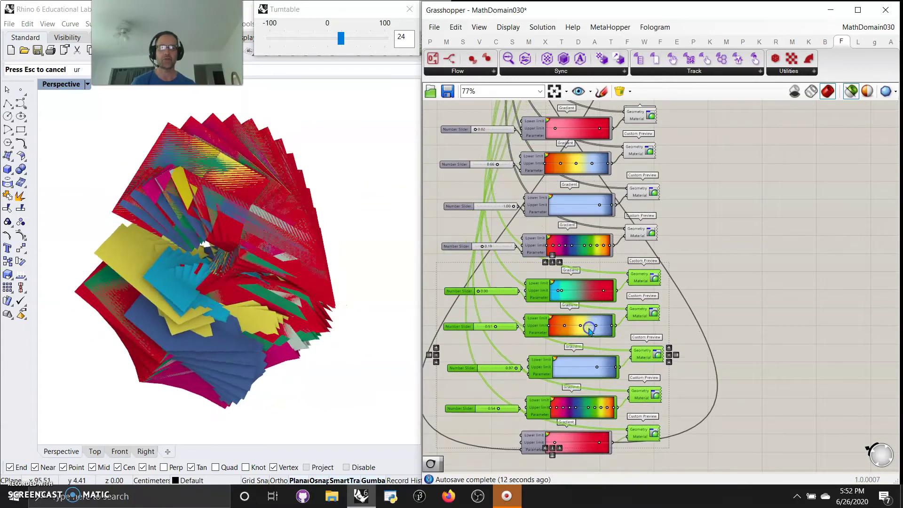
# - Move the Explode Tree down beside the copied rows and connect its added outputs to their Custom Previews
pyautogui.moveTo(453, 276); pyautogui.dragTo(679, 359, button='right')
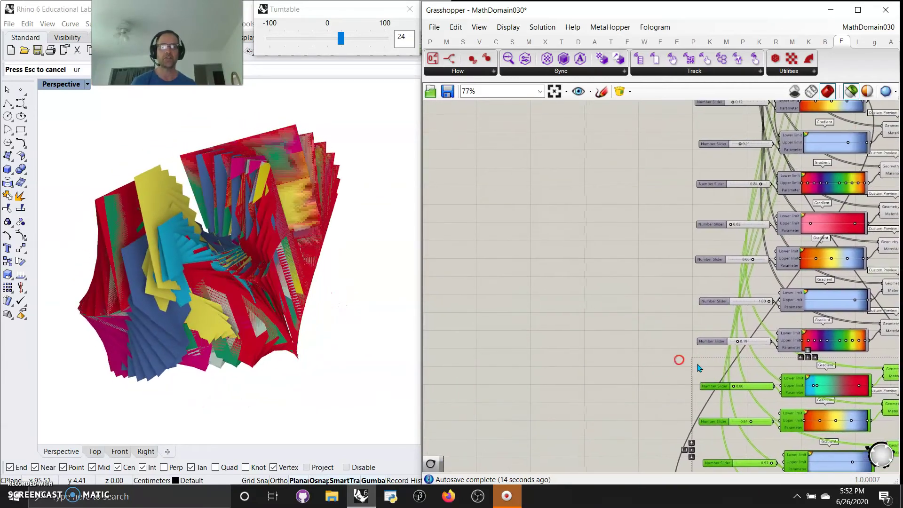
pyautogui.scroll(-3, 561, 192)
pyautogui.moveTo(561, 191); pyautogui.dragTo(552, 276, button='right')
pyautogui.scroll(4, 585, 233)
pyautogui.moveTo(611, 170); pyautogui.dragTo(622, 467)
pyautogui.moveTo(634, 434); pyautogui.dragTo(581, 153, button='right')
pyautogui.moveTo(580, 153); pyautogui.dragTo(535, 380)
# - Set the sliders of the second, third and fourth copied gradients to 0.86, 0.22 and 0.89
pyautogui.moveTo(568, 395); pyautogui.dragTo(532, 188, button='right')
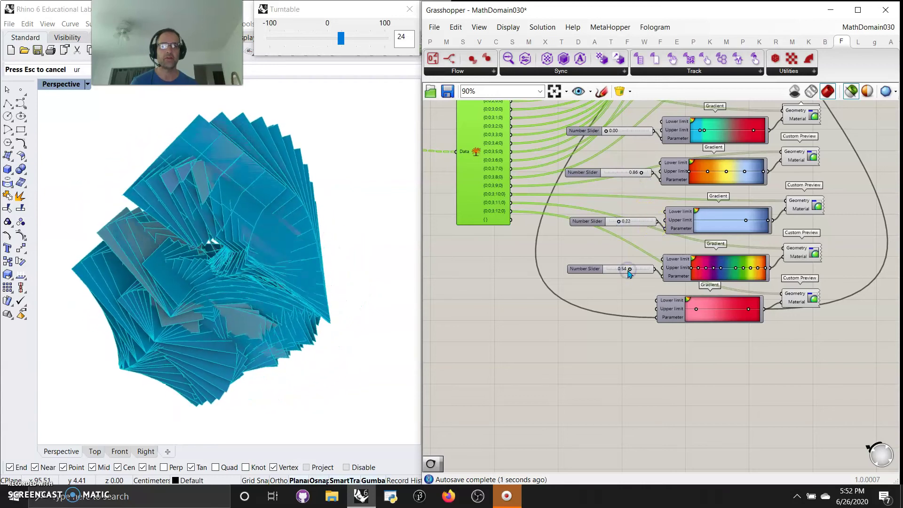
pyautogui.click(679, 402)
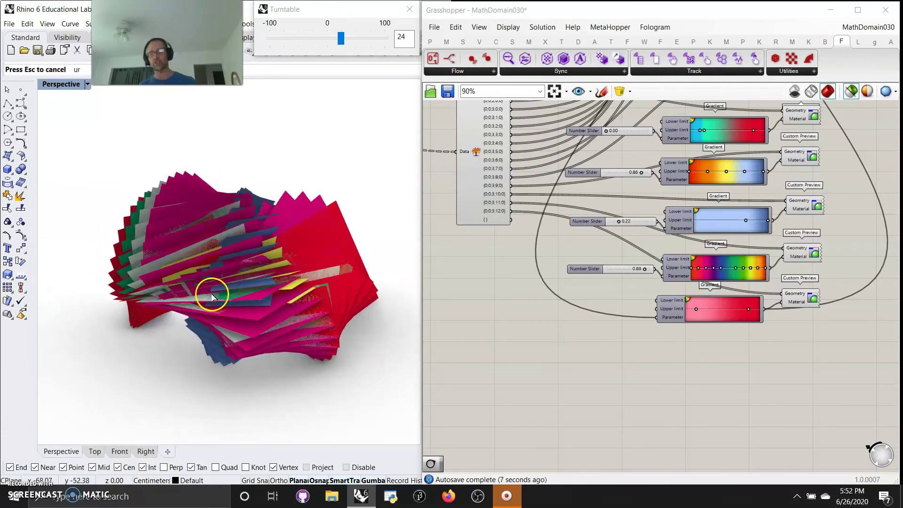
# - Orbit the coloured model, minimise the Grasshopper window and widen the Rhino window across the screen
pyautogui.moveTo(233, 362); pyautogui.dragTo(189, 303, button='right')
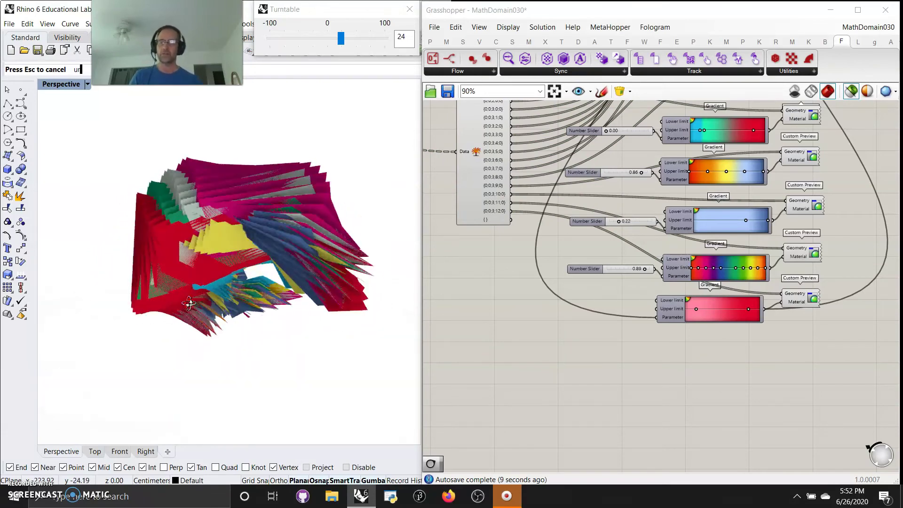
pyautogui.moveTo(328, 308); pyautogui.dragTo(149, 343, button='right')
pyautogui.moveTo(176, 278); pyautogui.dragTo(266, 273, button='right')
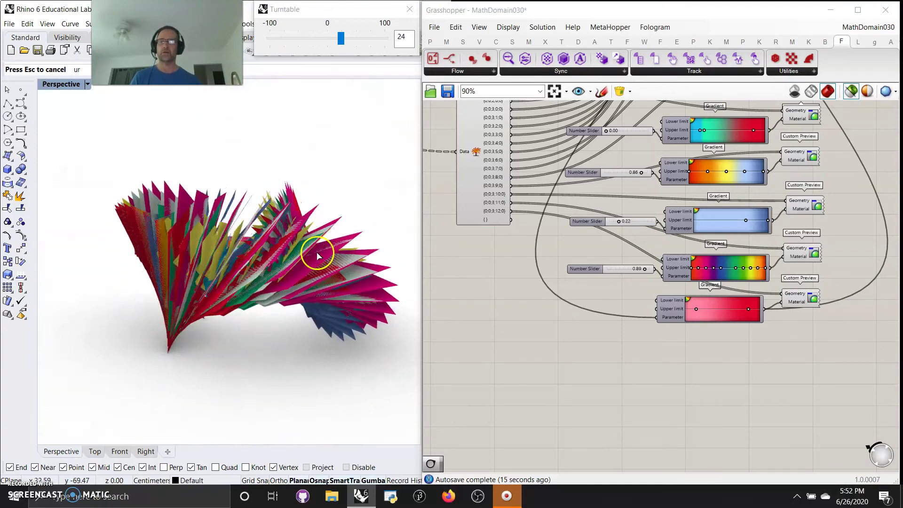
pyautogui.click(831, 10)
pyautogui.moveTo(463, 234); pyautogui.dragTo(902, 235)
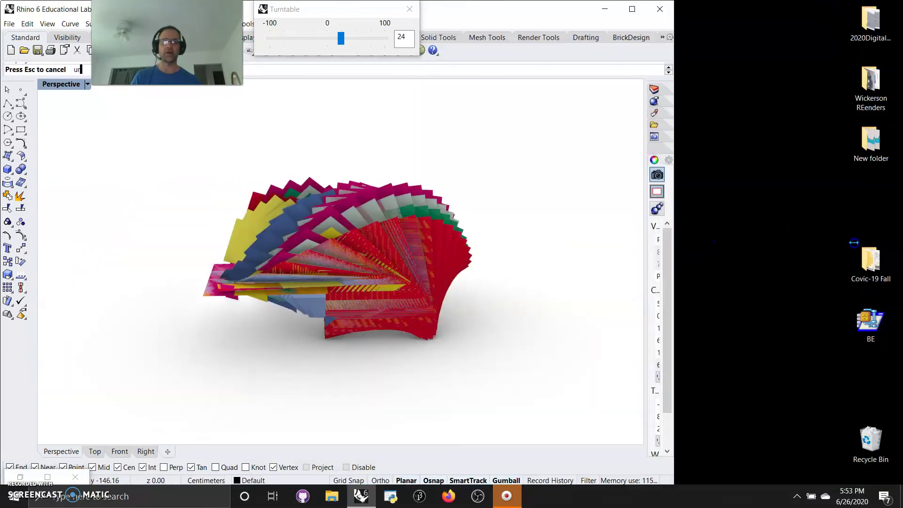